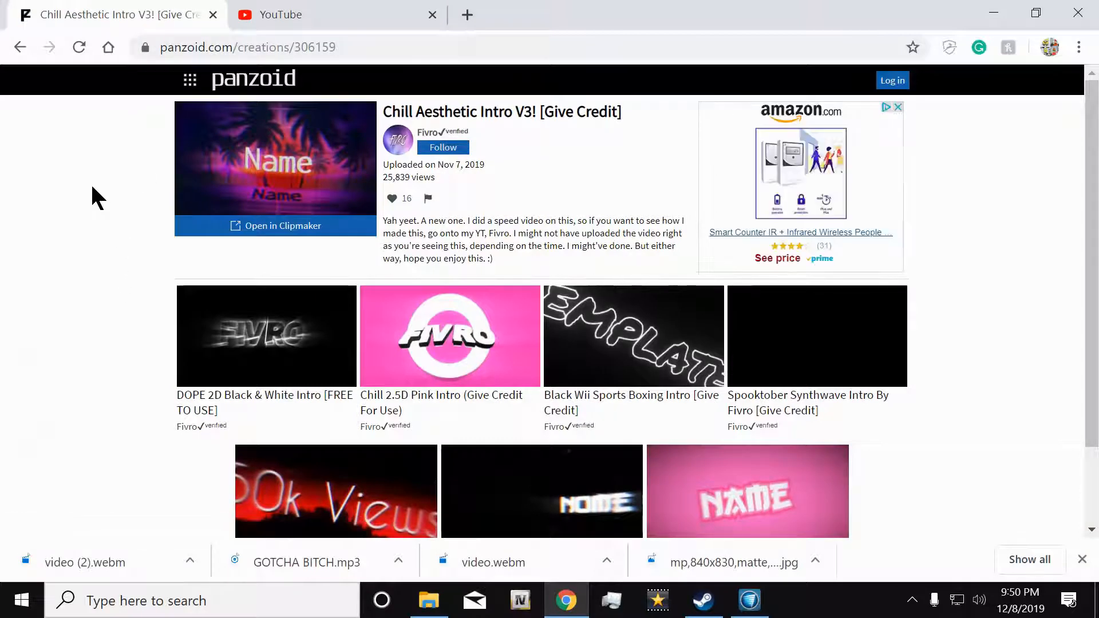
Step: Open the Clipmaker tool from the Chill Aesthetic Intro V3 template page
{"action": "scroll", "coordinate": [745, 149], "scroll_direction": "down", "scroll_amount": 2}
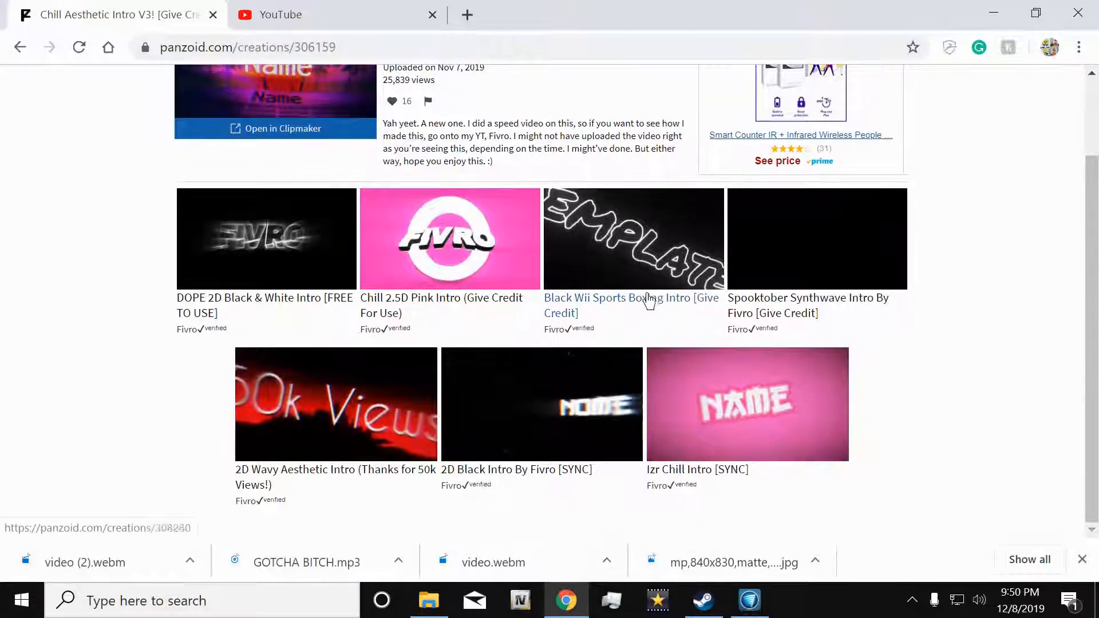
{"action": "scroll", "coordinate": [900, 394], "scroll_direction": "up", "scroll_amount": 2}
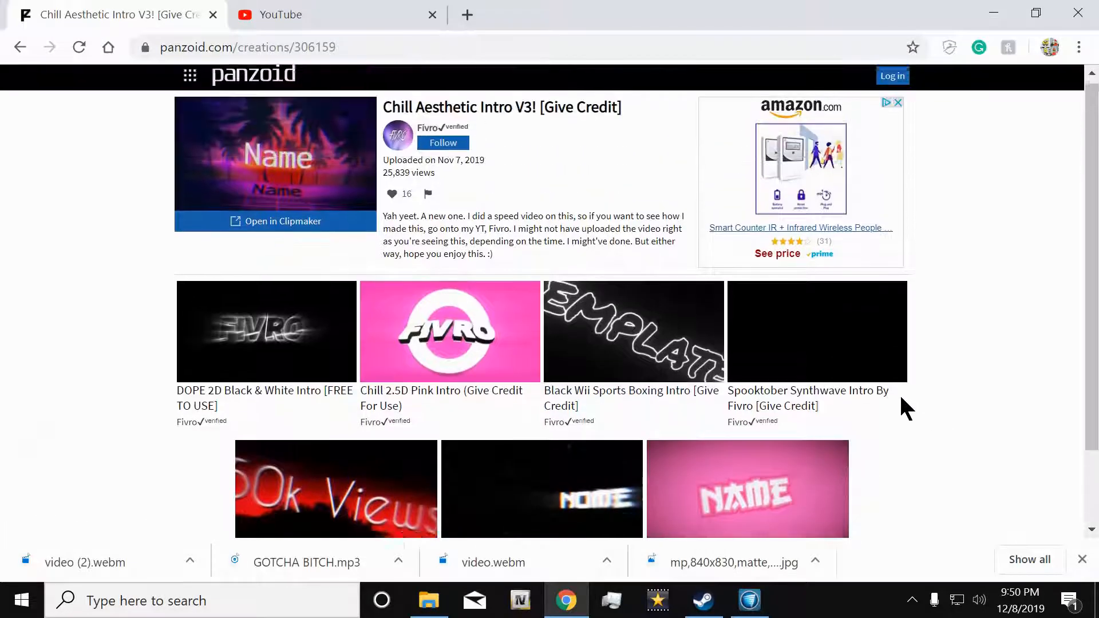
{"action": "scroll", "coordinate": [900, 394], "scroll_direction": "down", "scroll_amount": 2}
{"action": "scroll", "coordinate": [913, 401], "scroll_direction": "up", "scroll_amount": 2}
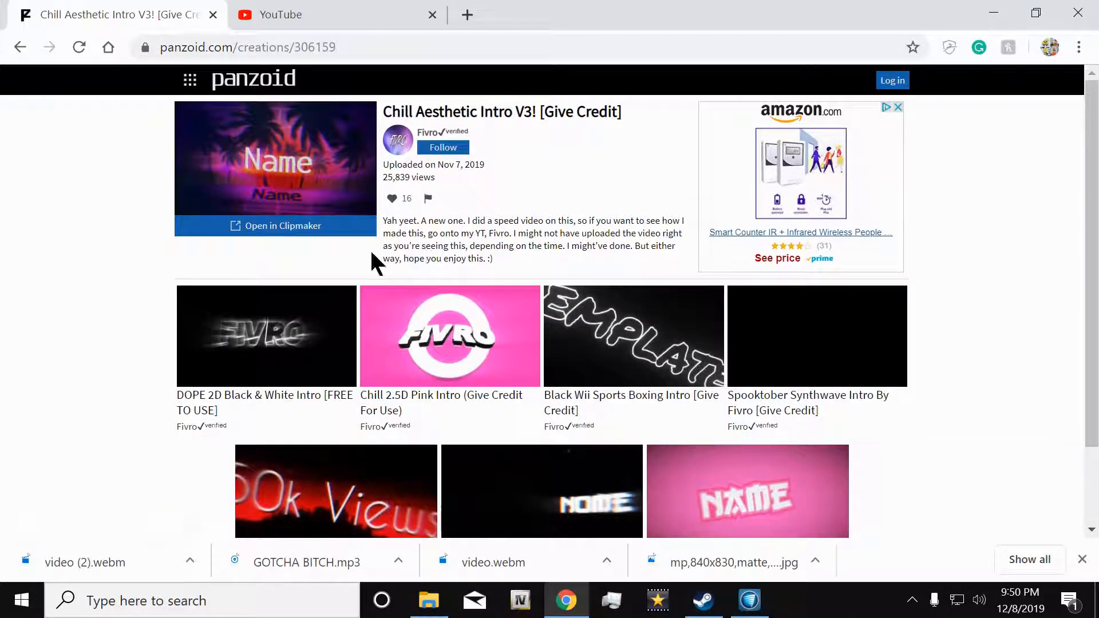
{"action": "left_click", "coordinate": [190, 80]}
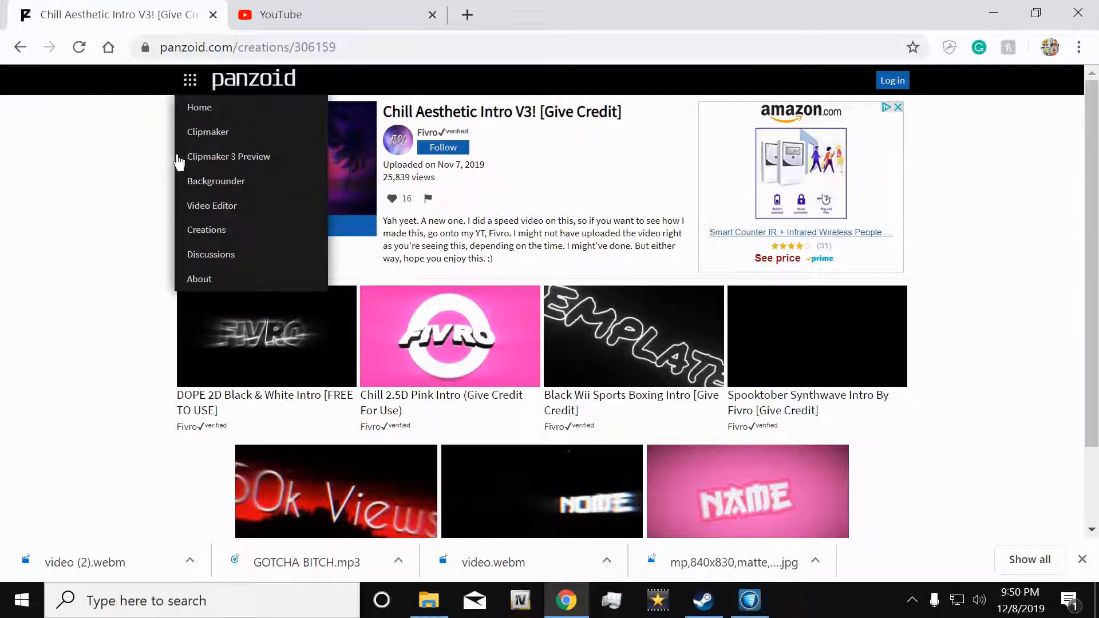
{"action": "left_click", "coordinate": [210, 133]}
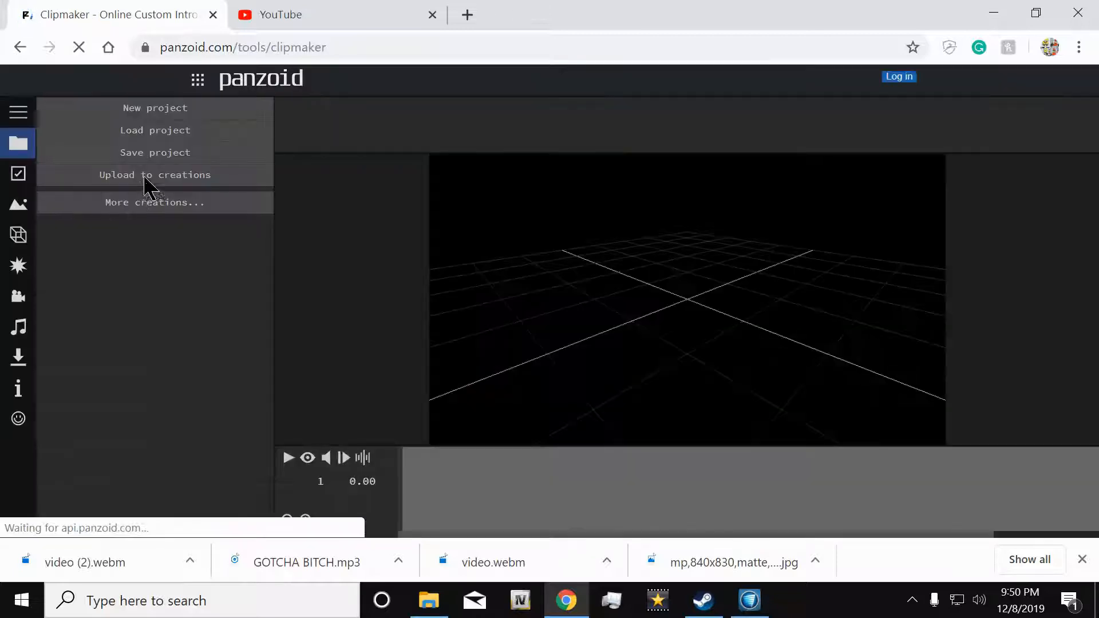
Step: Look through Clipmaker's suggested project templates and open the full creations gallery
{"action": "scroll", "coordinate": [179, 262], "scroll_direction": "down", "scroll_amount": 5}
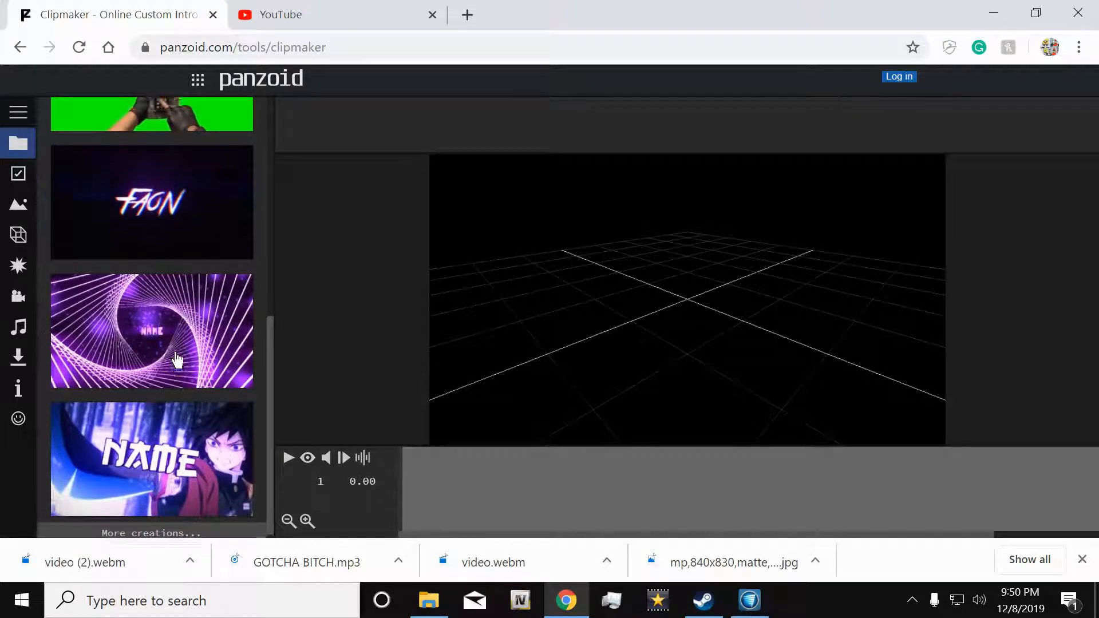
{"action": "scroll", "coordinate": [177, 358], "scroll_direction": "up", "scroll_amount": 8}
{"action": "scroll", "coordinate": [180, 263], "scroll_direction": "down", "scroll_amount": 2}
{"action": "scroll", "coordinate": [180, 242], "scroll_direction": "down", "scroll_amount": 1}
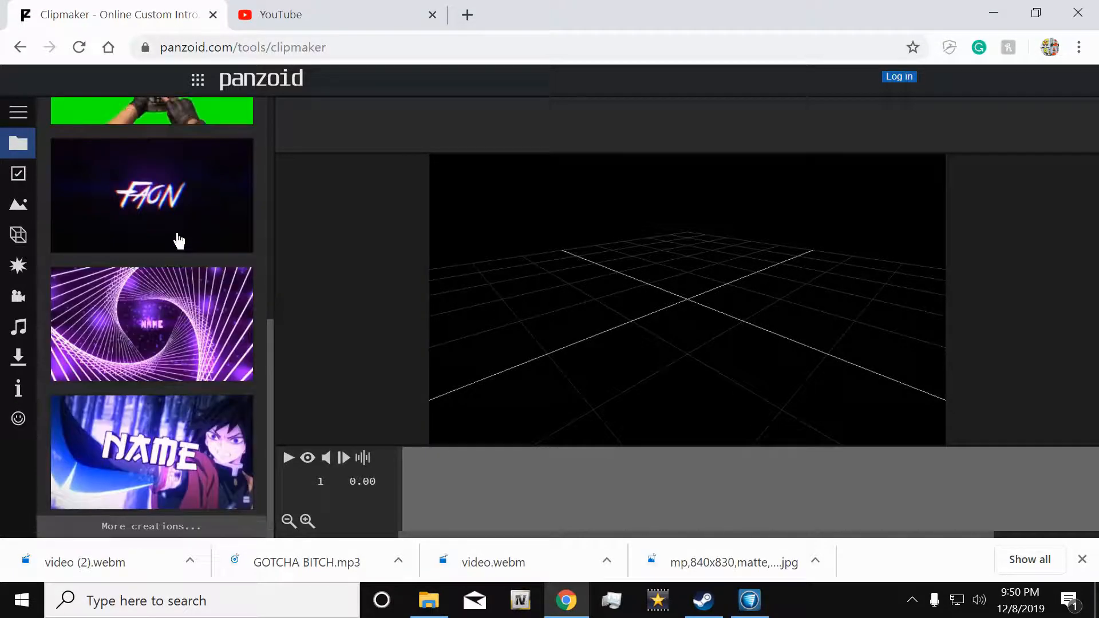
{"action": "left_click", "coordinate": [143, 526]}
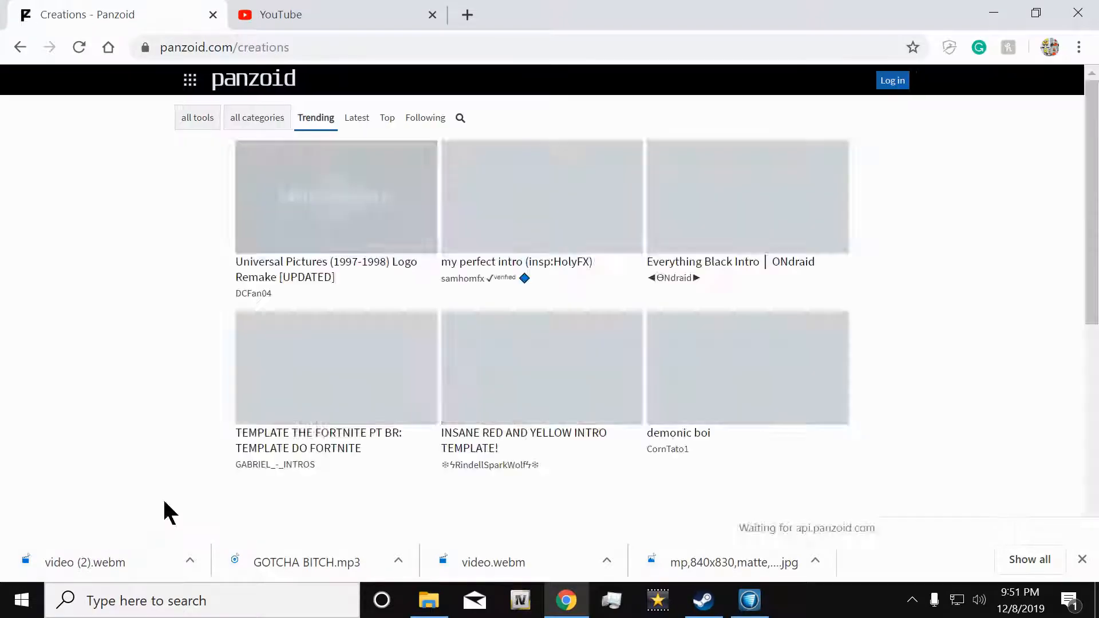
Step: Browse the trending intro templates in the creations gallery and return to the beginning of the list
{"action": "scroll", "coordinate": [487, 202], "scroll_direction": "down", "scroll_amount": 10}
{"action": "scroll", "coordinate": [488, 201], "scroll_direction": "down", "scroll_amount": 15}
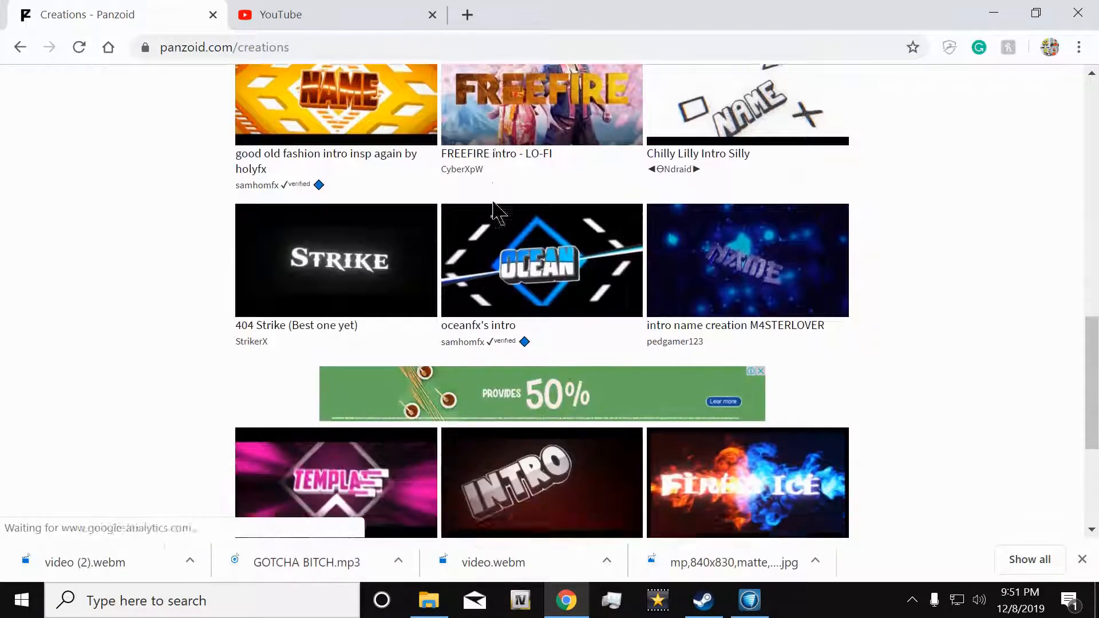
{"action": "scroll", "coordinate": [542, 203], "scroll_direction": "down", "scroll_amount": 8}
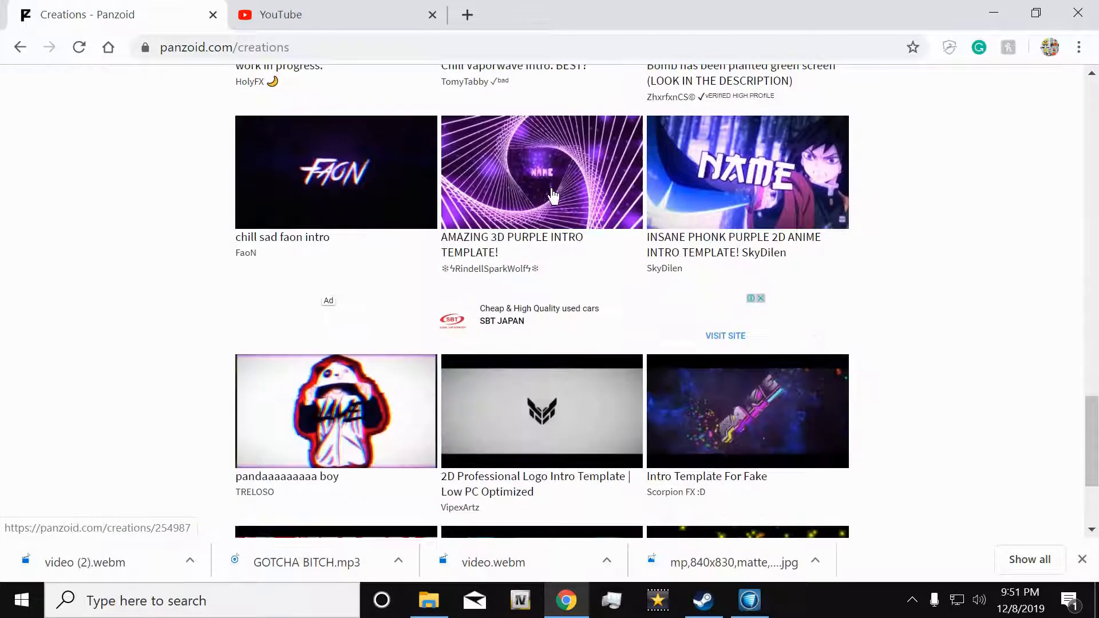
{"action": "scroll", "coordinate": [553, 198], "scroll_direction": "down", "scroll_amount": 3}
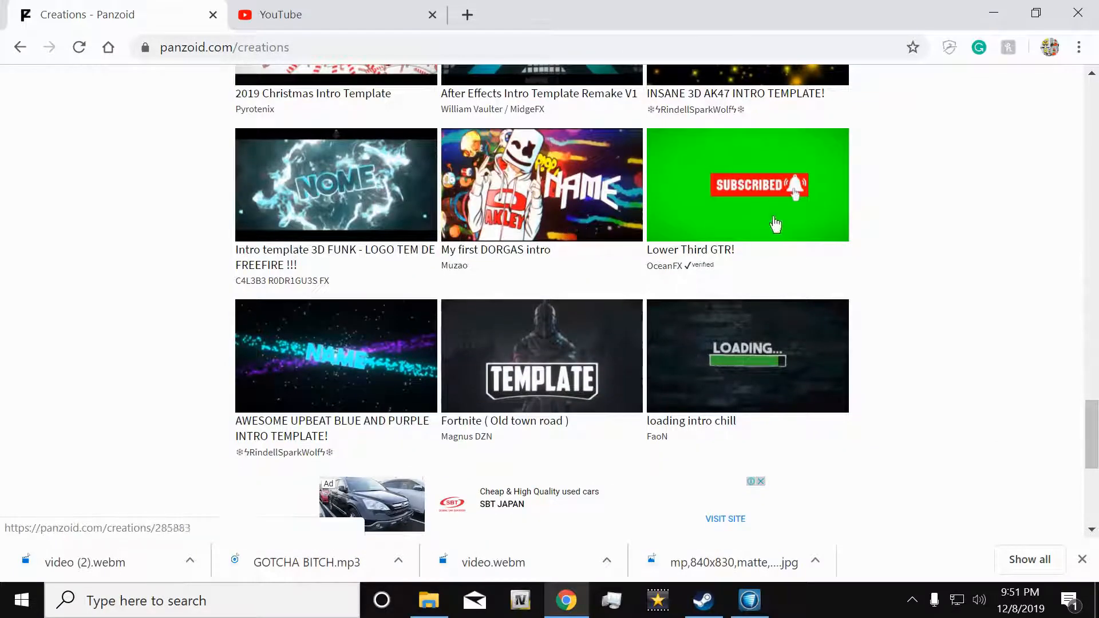
{"action": "scroll", "coordinate": [689, 294], "scroll_direction": "down", "scroll_amount": 10}
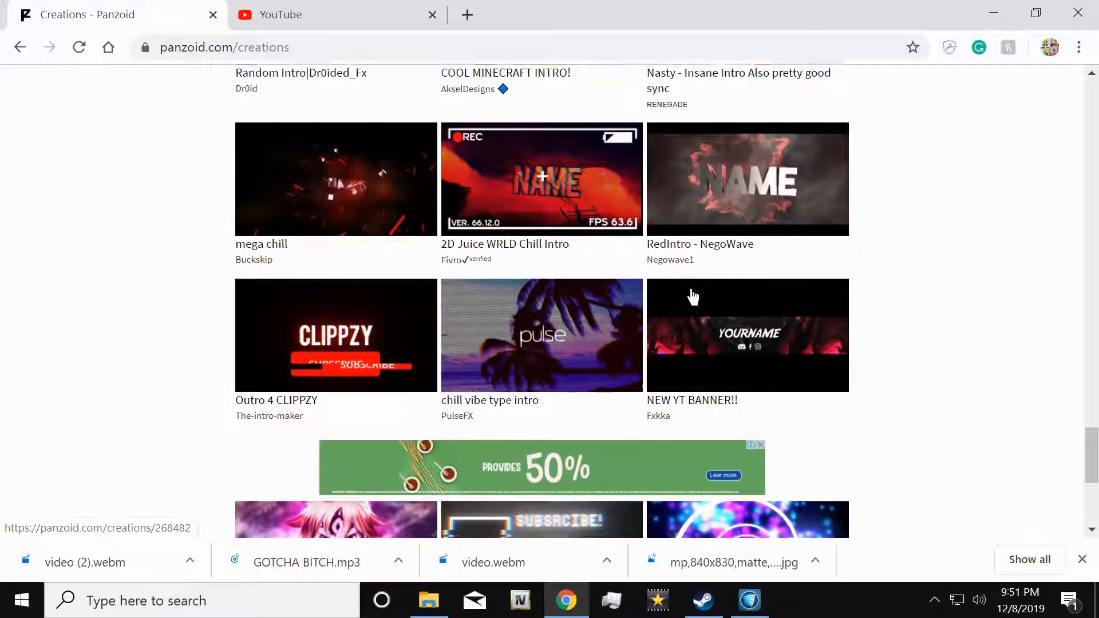
{"action": "scroll", "coordinate": [690, 294], "scroll_direction": "down", "scroll_amount": 5}
{"action": "scroll", "coordinate": [693, 296], "scroll_direction": "down", "scroll_amount": 15}
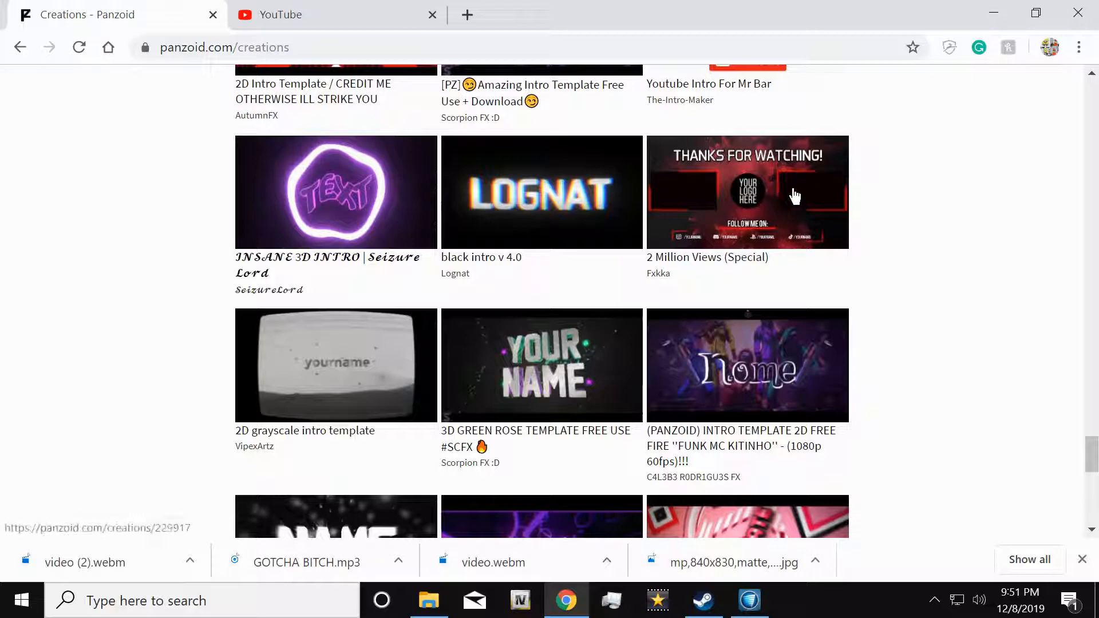
{"action": "scroll", "coordinate": [750, 201], "scroll_direction": "down", "scroll_amount": 3}
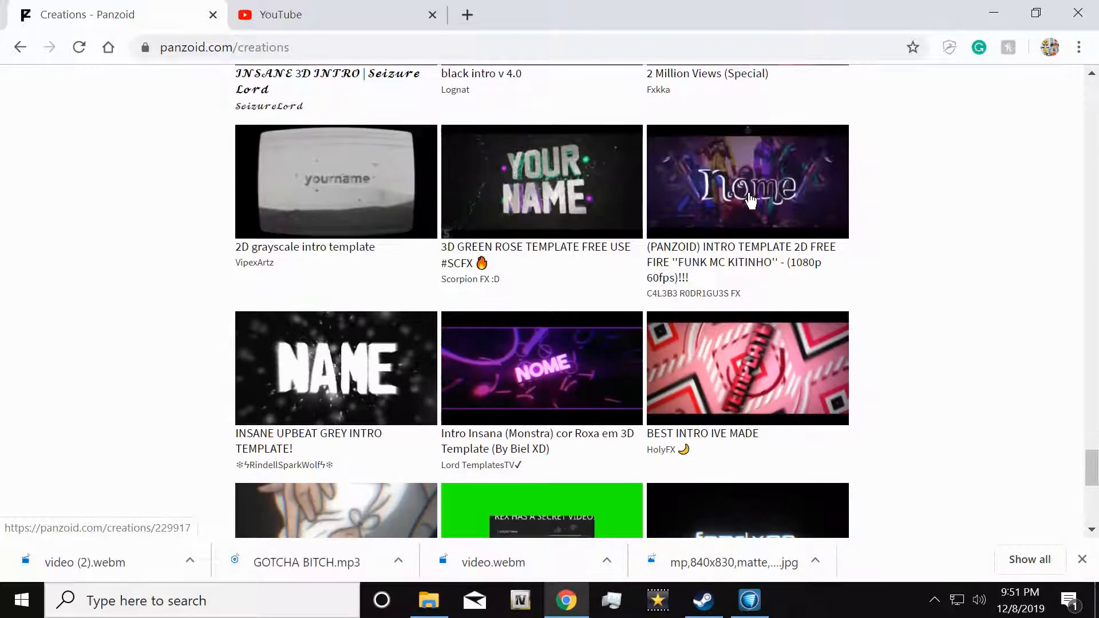
{"action": "scroll", "coordinate": [521, 274], "scroll_direction": "down", "scroll_amount": 5}
{"action": "scroll", "coordinate": [435, 310], "scroll_direction": "down", "scroll_amount": 12}
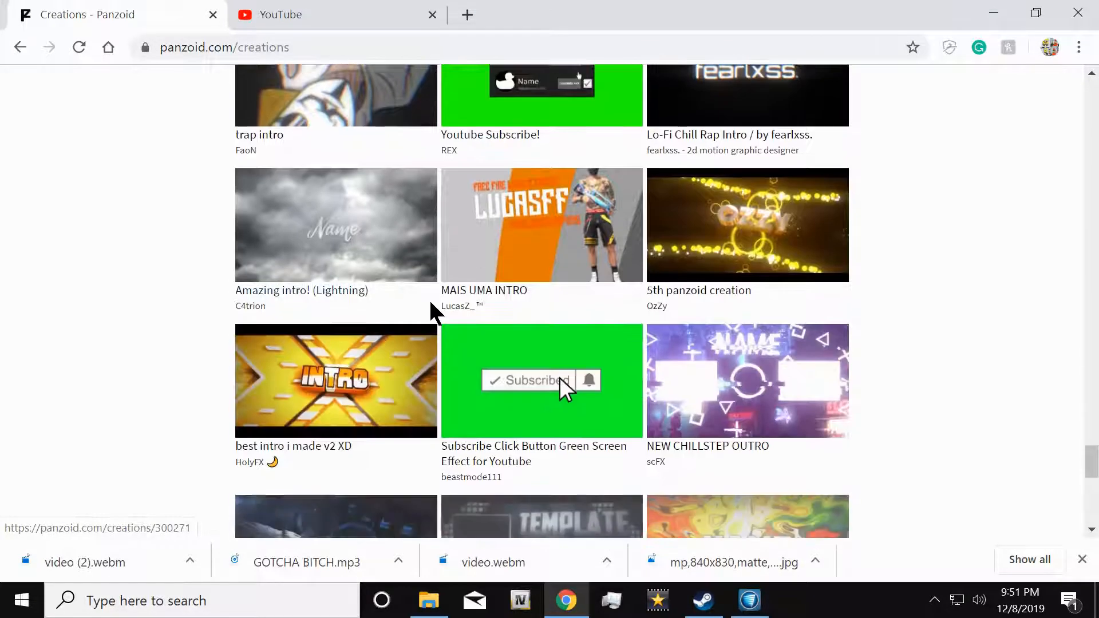
{"action": "scroll", "coordinate": [437, 310], "scroll_direction": "down", "scroll_amount": 6}
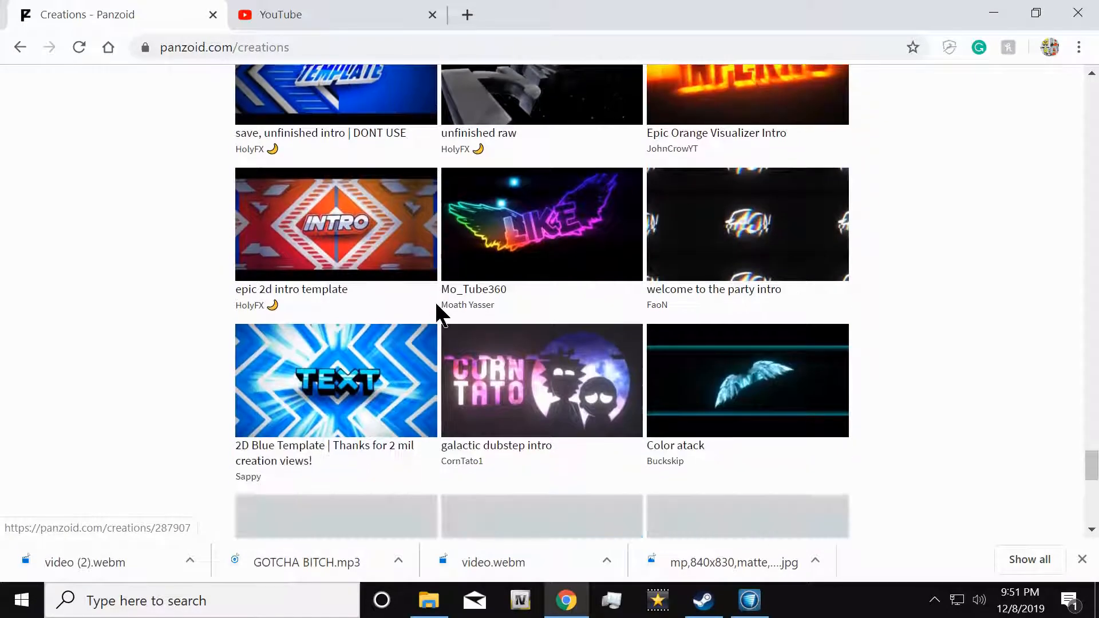
{"action": "scroll", "coordinate": [436, 310], "scroll_direction": "down", "scroll_amount": 6}
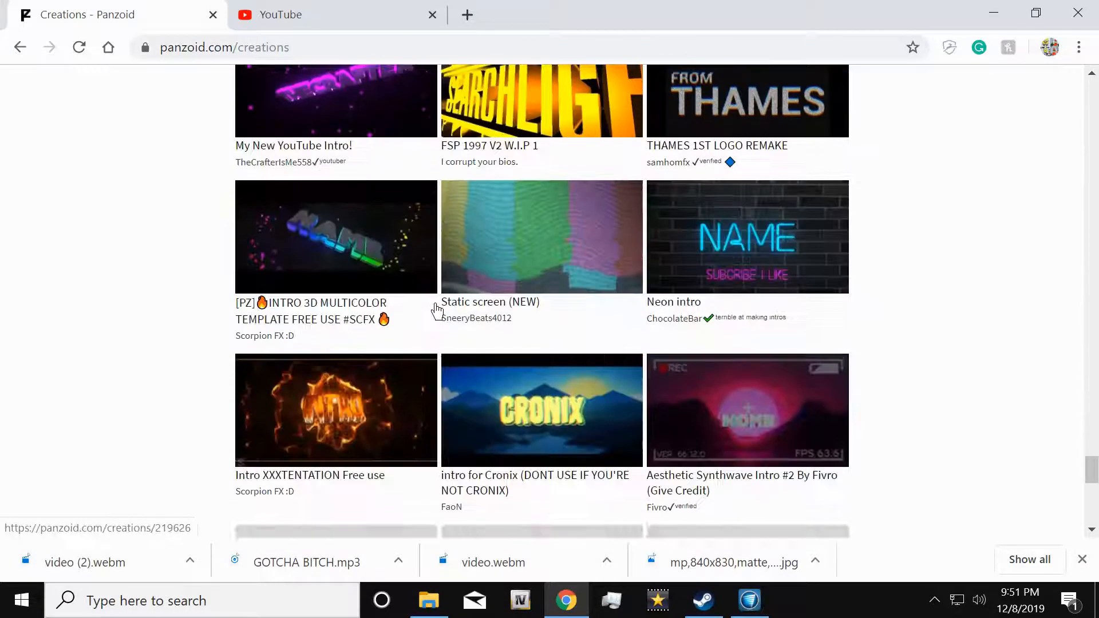
{"action": "scroll", "coordinate": [437, 310], "scroll_direction": "down", "scroll_amount": 6}
{"action": "scroll", "coordinate": [437, 311], "scroll_direction": "up", "scroll_amount": 7}
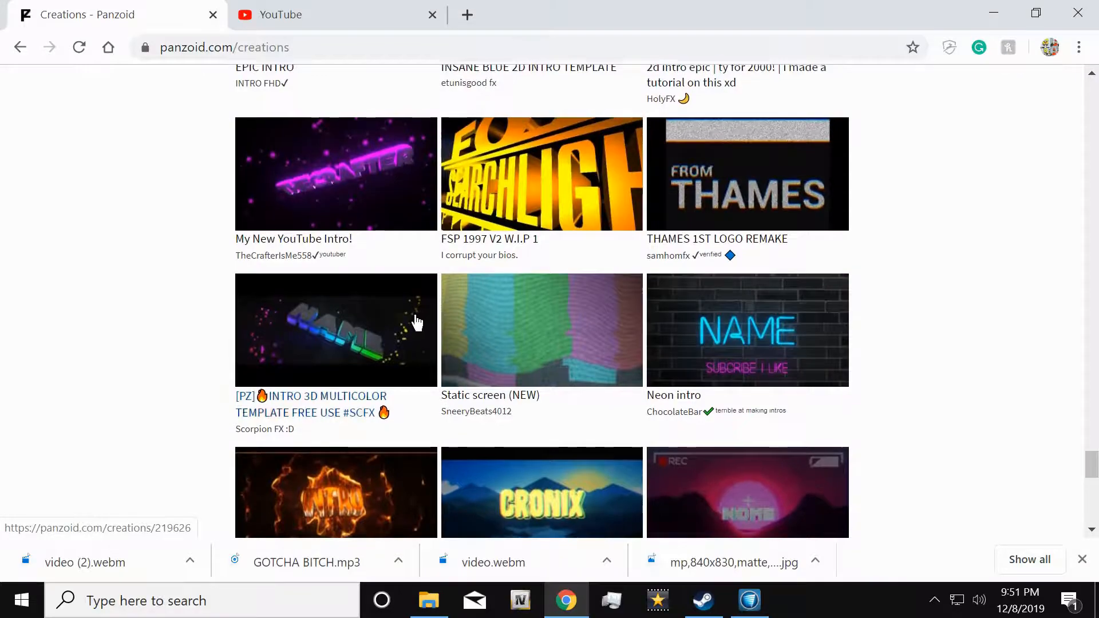
{"action": "scroll", "coordinate": [436, 310], "scroll_direction": "up", "scroll_amount": 15}
{"action": "scroll", "coordinate": [437, 313], "scroll_direction": "up", "scroll_amount": 15}
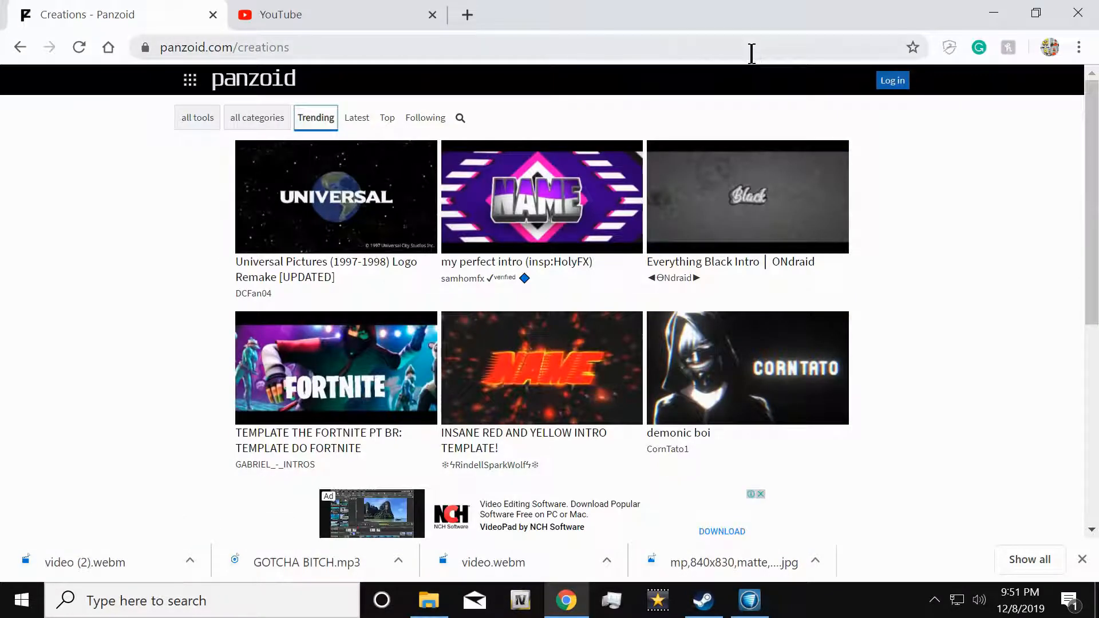
Step: Open the "AMAZING 3D PURPLE INTRO TEMPLATE!" creation from the gallery in Clipmaker
{"action": "scroll", "coordinate": [926, 256], "scroll_direction": "down", "scroll_amount": 15}
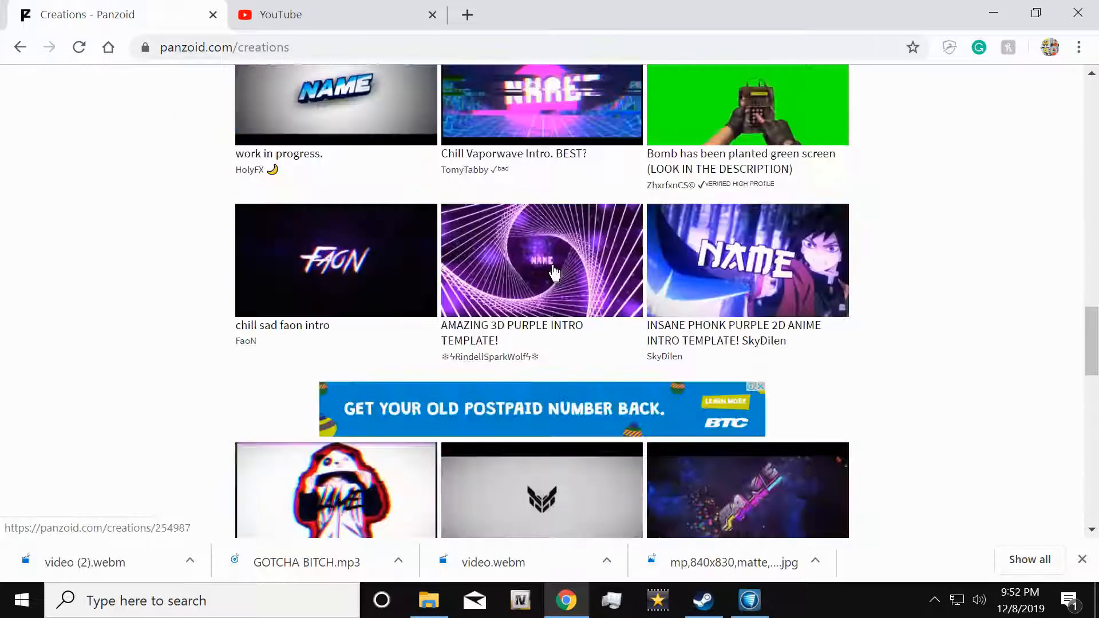
{"action": "left_click", "coordinate": [554, 273]}
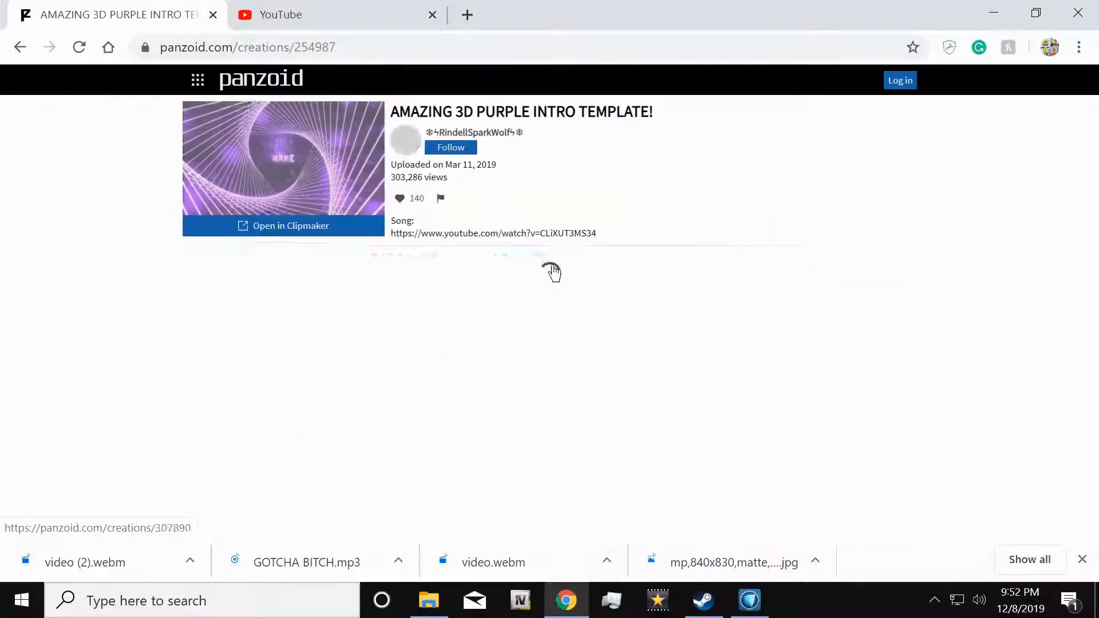
{"action": "left_click", "coordinate": [280, 234]}
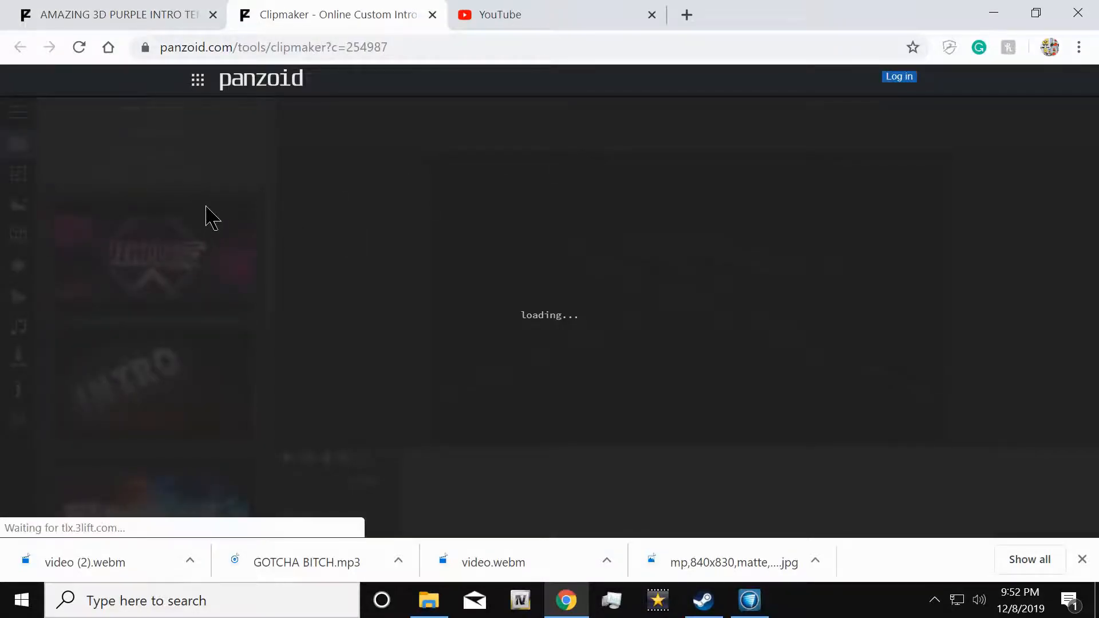
{"action": "scroll", "coordinate": [164, 353], "scroll_direction": "down", "scroll_amount": 8}
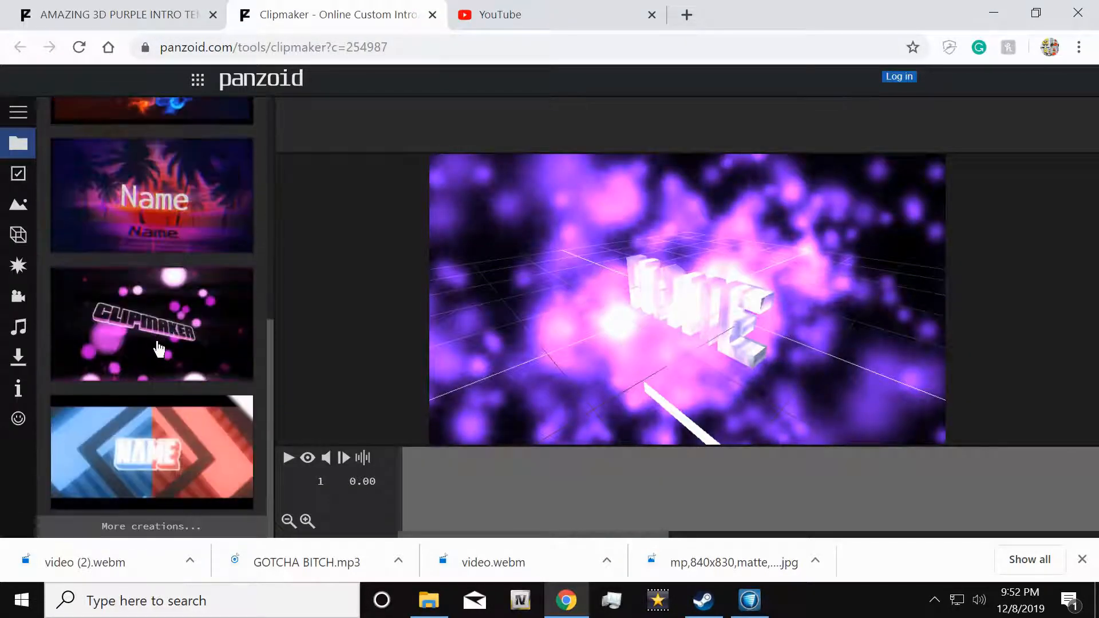
{"action": "scroll", "coordinate": [183, 344], "scroll_direction": "up", "scroll_amount": 8}
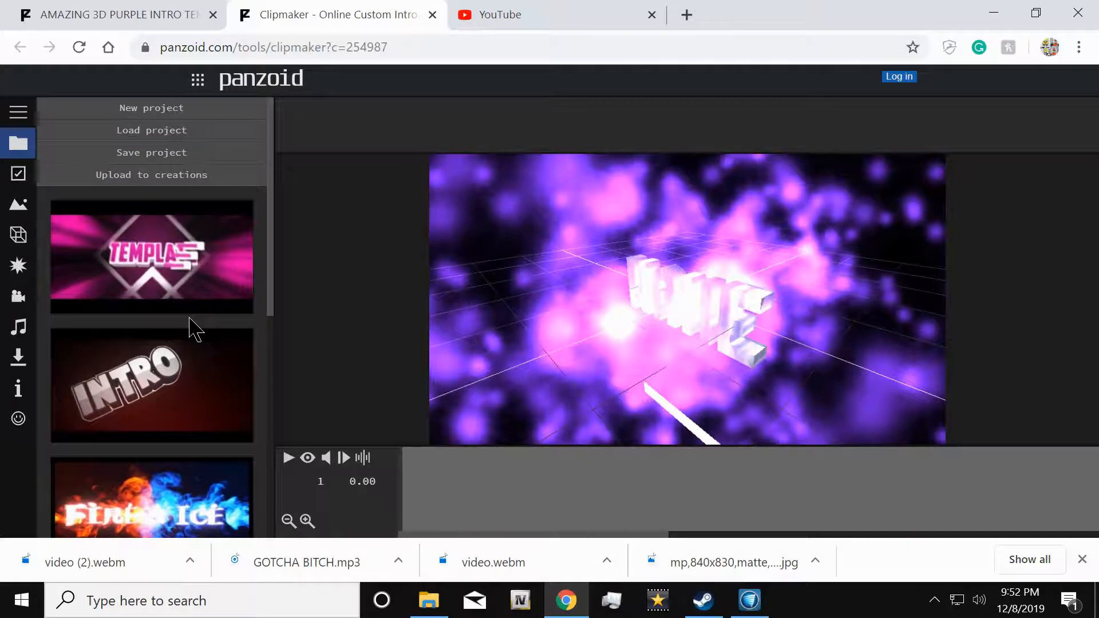
{"action": "scroll", "coordinate": [126, 280], "scroll_direction": "down", "scroll_amount": 8}
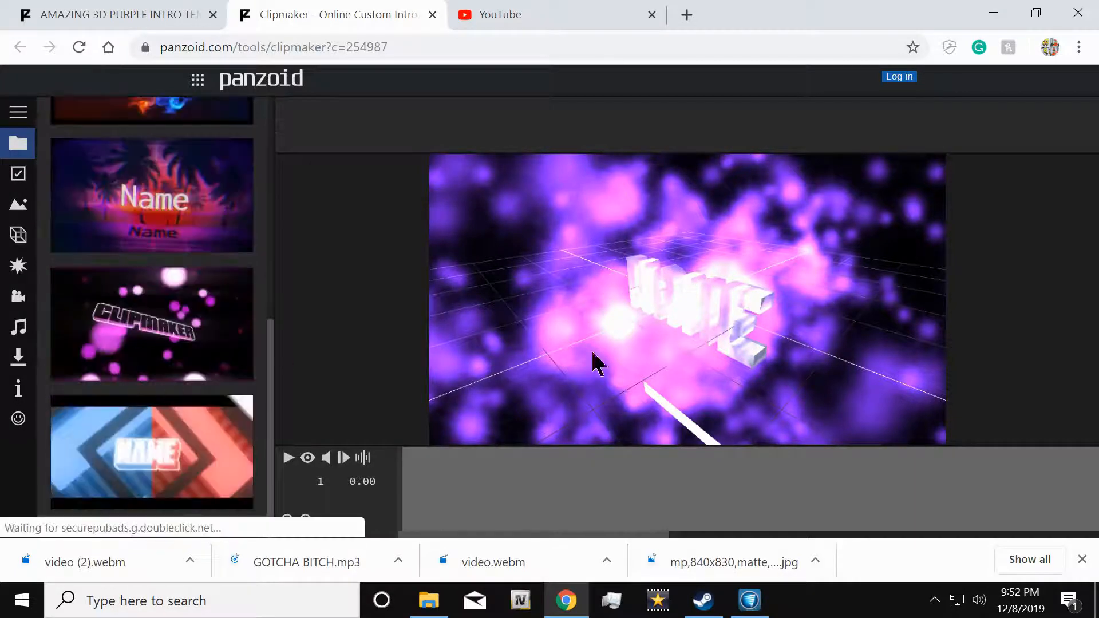
Step: Play the purple intro through the camera preview, pause it, and return to the editing view
{"action": "left_click", "coordinate": [307, 458]}
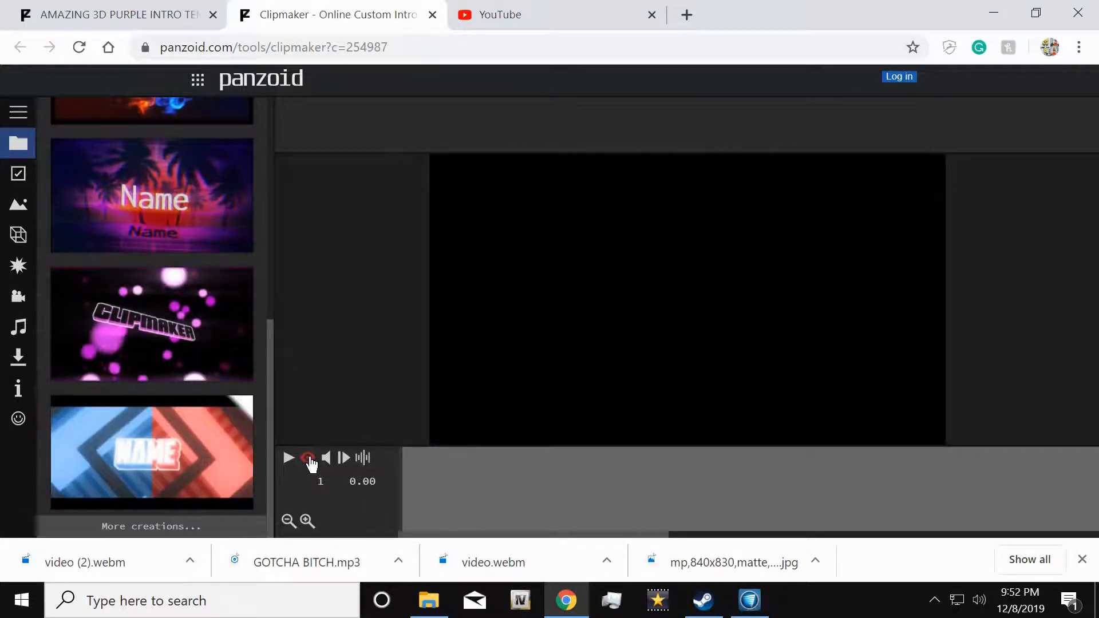
{"action": "left_click", "coordinate": [309, 458]}
{"action": "left_click_drag", "start_coordinate": [481, 367], "coordinate": [553, 355]}
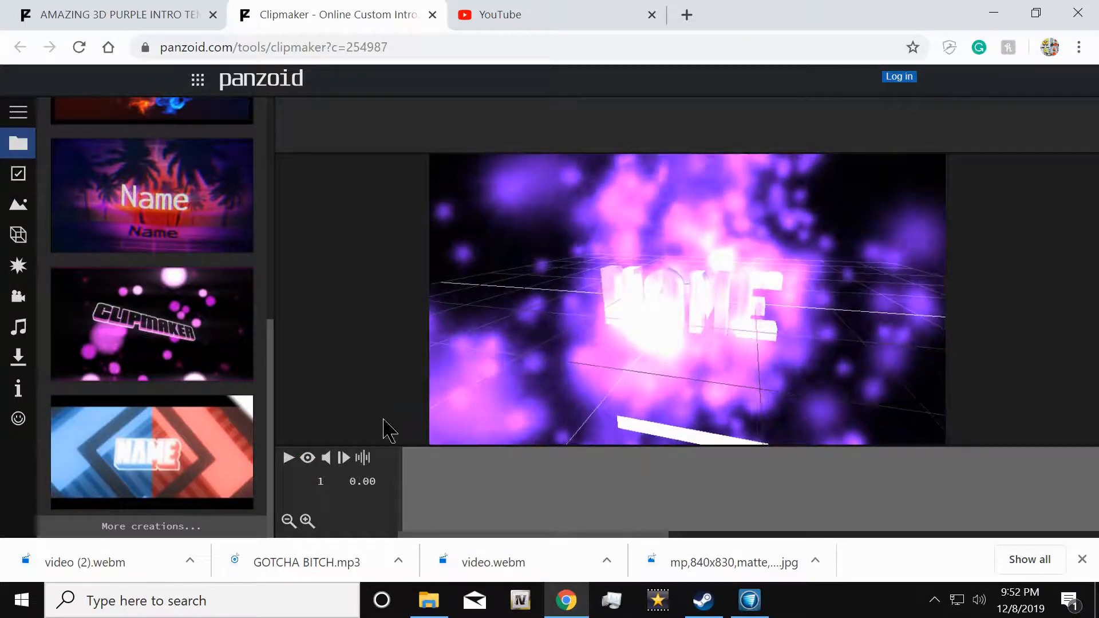
{"action": "left_click", "coordinate": [308, 458]}
{"action": "left_click", "coordinate": [289, 459]}
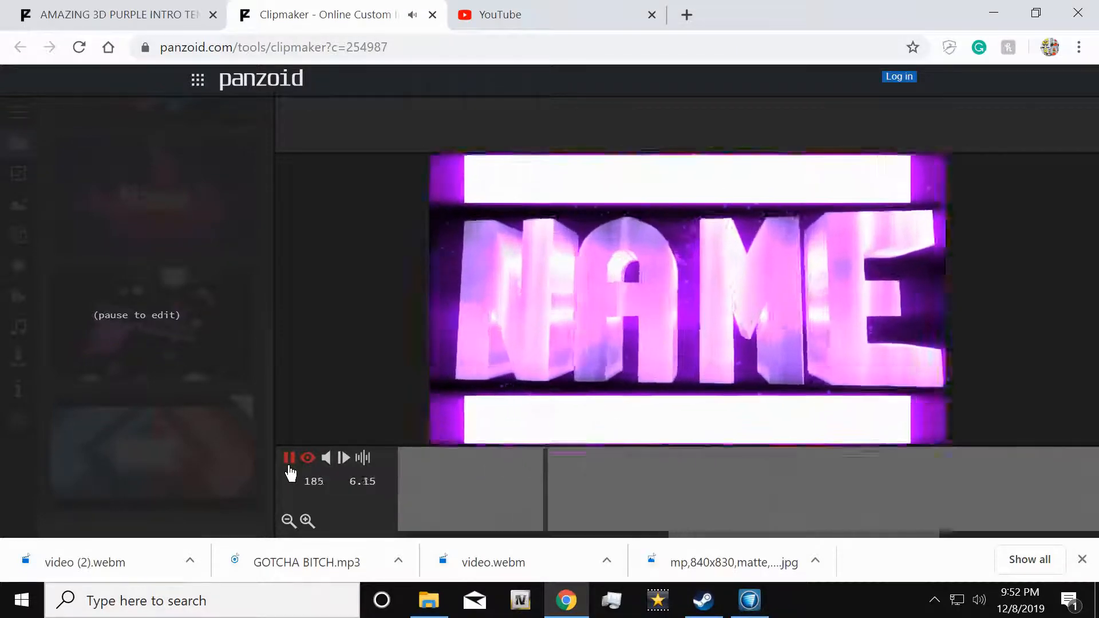
{"action": "left_click", "coordinate": [289, 465]}
{"action": "left_click", "coordinate": [308, 461]}
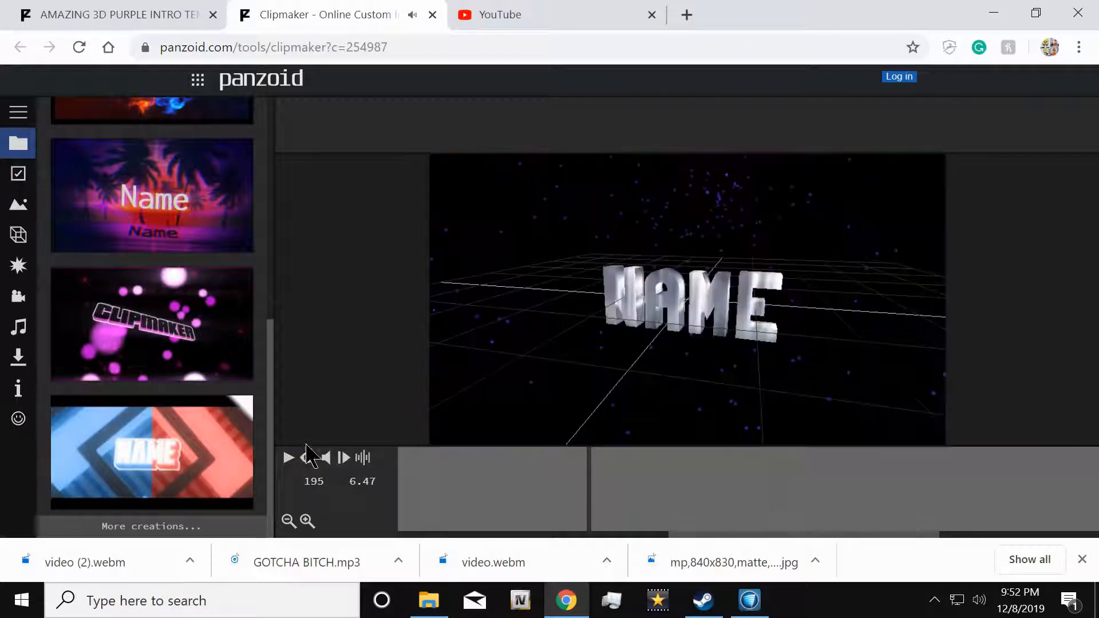
Step: Change the wording of the 3D text object from the placeholder to "Funny dude"
{"action": "left_click", "coordinate": [15, 110]}
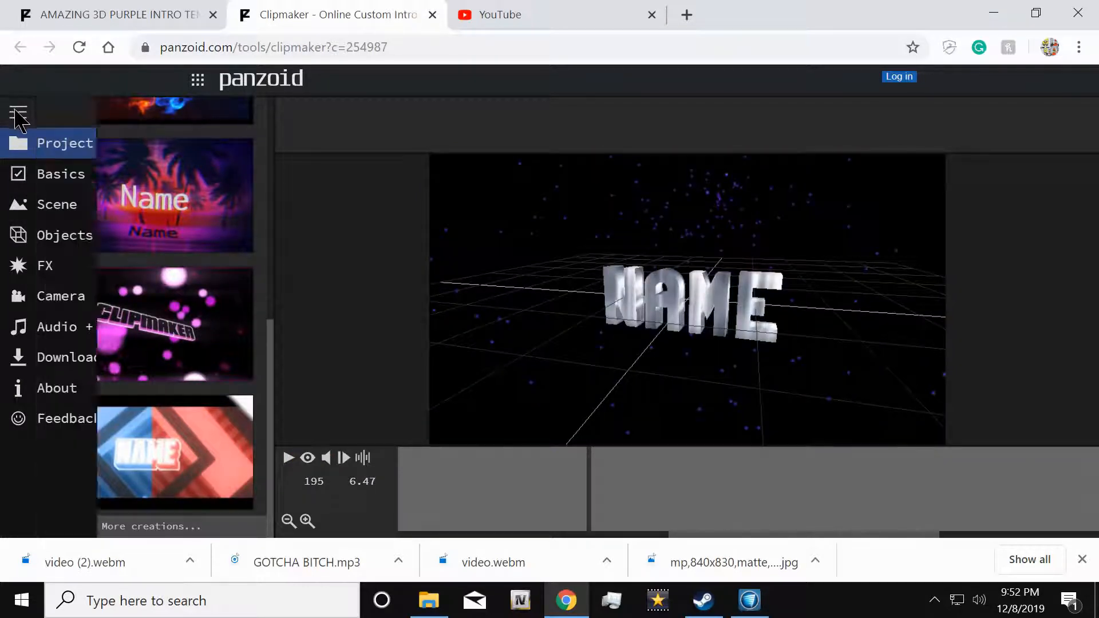
{"action": "left_click", "coordinate": [65, 241]}
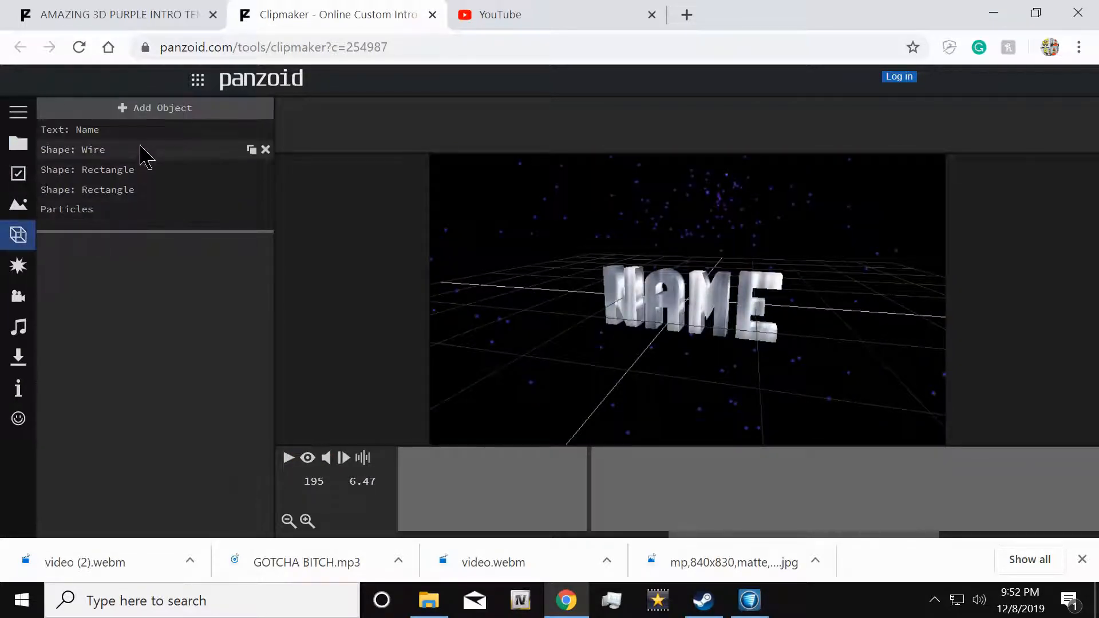
{"action": "left_click", "coordinate": [151, 131]}
{"action": "left_click", "coordinate": [127, 273]}
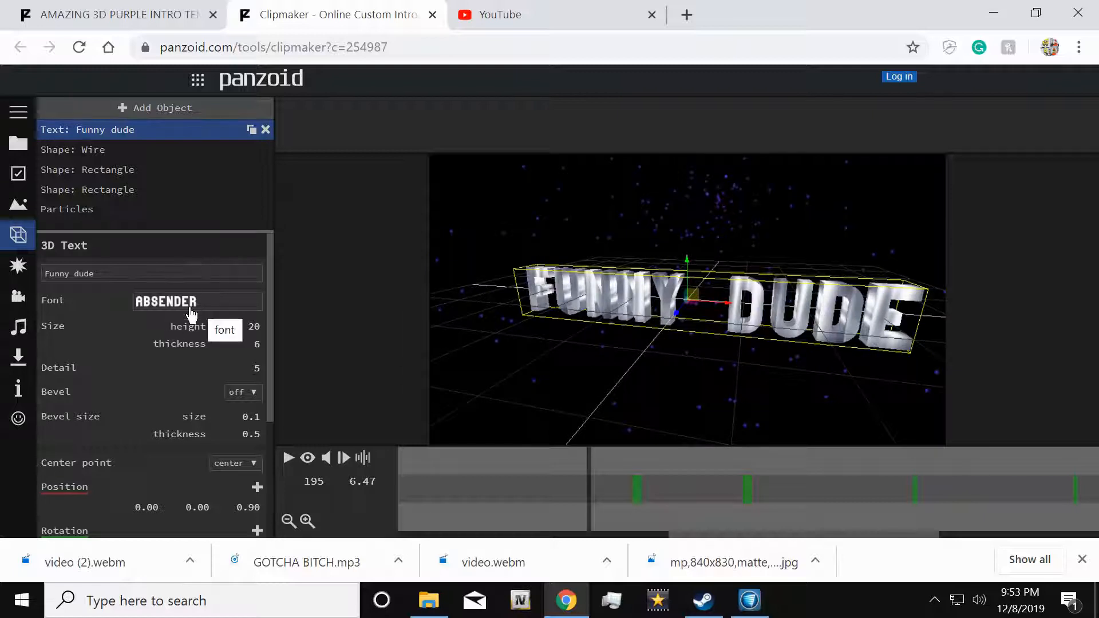
{"action": "scroll", "coordinate": [189, 321], "scroll_direction": "down", "scroll_amount": 3}
{"action": "scroll", "coordinate": [191, 326], "scroll_direction": "up", "scroll_amount": 3}
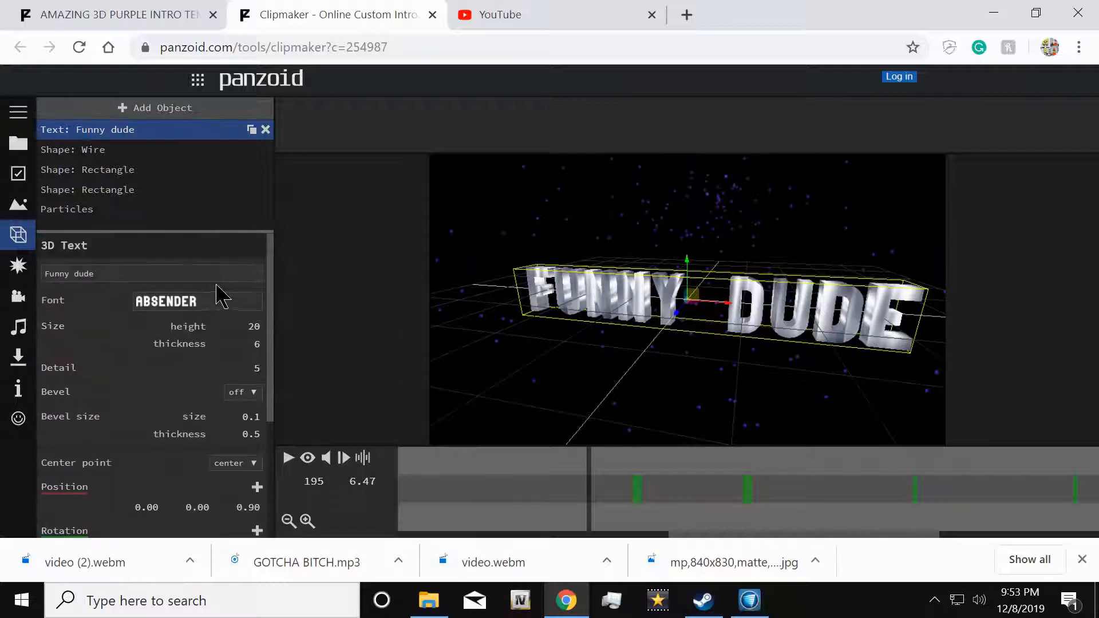
Step: Turn on the camera preview and rewind the timeline to frame 1 at 0.00
{"action": "left_click", "coordinate": [308, 463]}
{"action": "left_click_drag", "start_coordinate": [427, 498], "coordinate": [338, 472]}
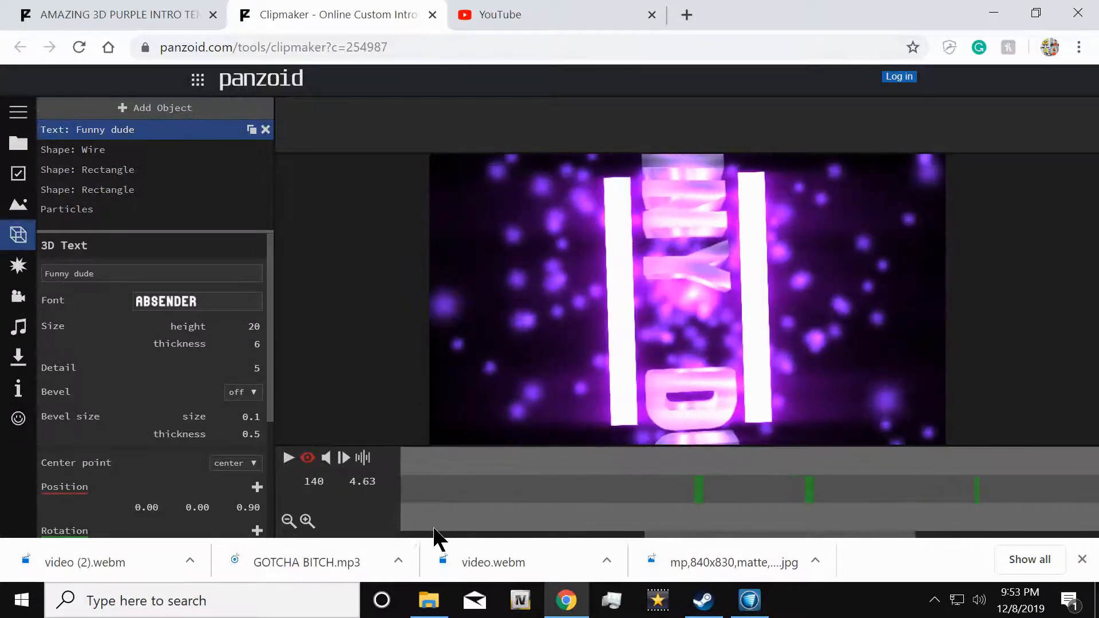
{"action": "left_click", "coordinate": [441, 535]}
{"action": "left_click_drag", "start_coordinate": [441, 535], "coordinate": [393, 536]}
{"action": "left_click_drag", "start_coordinate": [410, 495], "coordinate": [385, 477]}
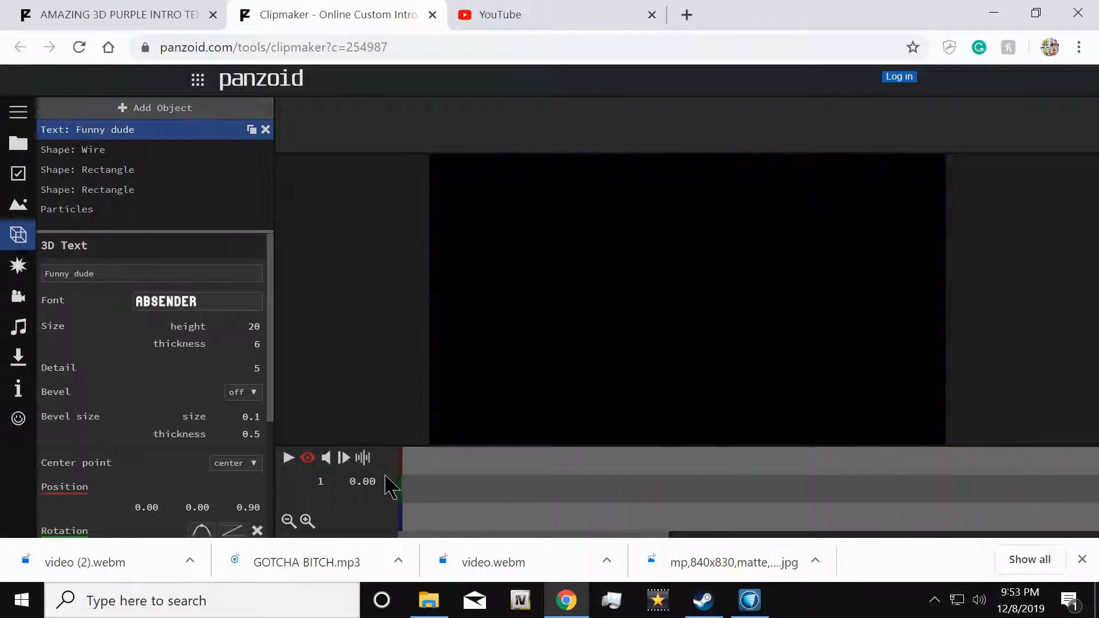
Step: Play the intro from the start through the camera preview to check the "Funny dude" text, and pause it
{"action": "left_click", "coordinate": [307, 463]}
{"action": "left_click", "coordinate": [308, 462]}
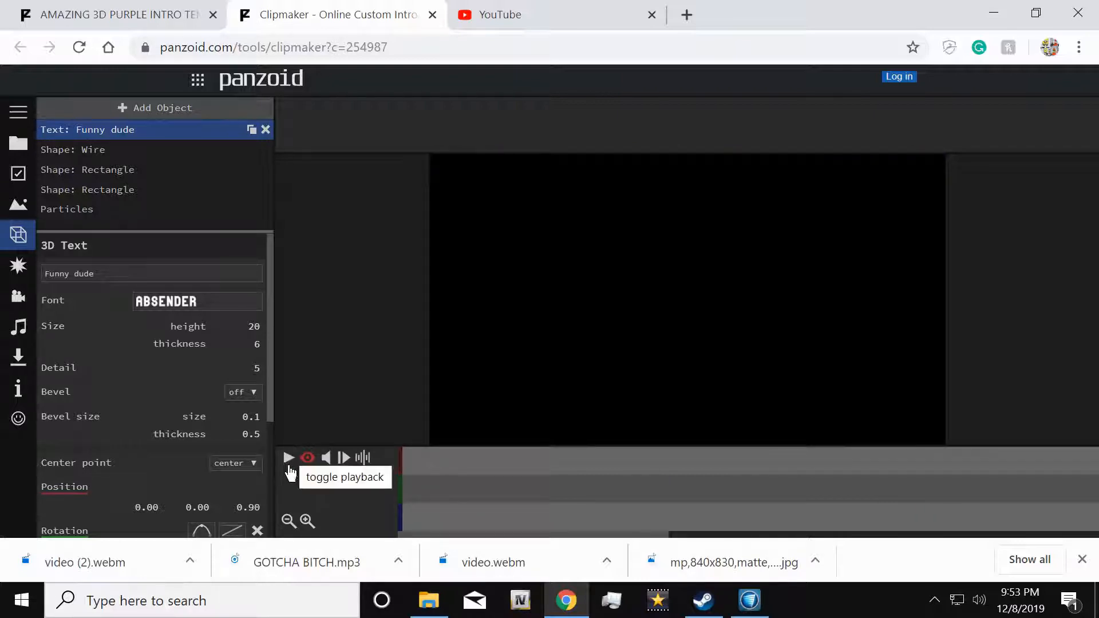
{"action": "left_click", "coordinate": [288, 458]}
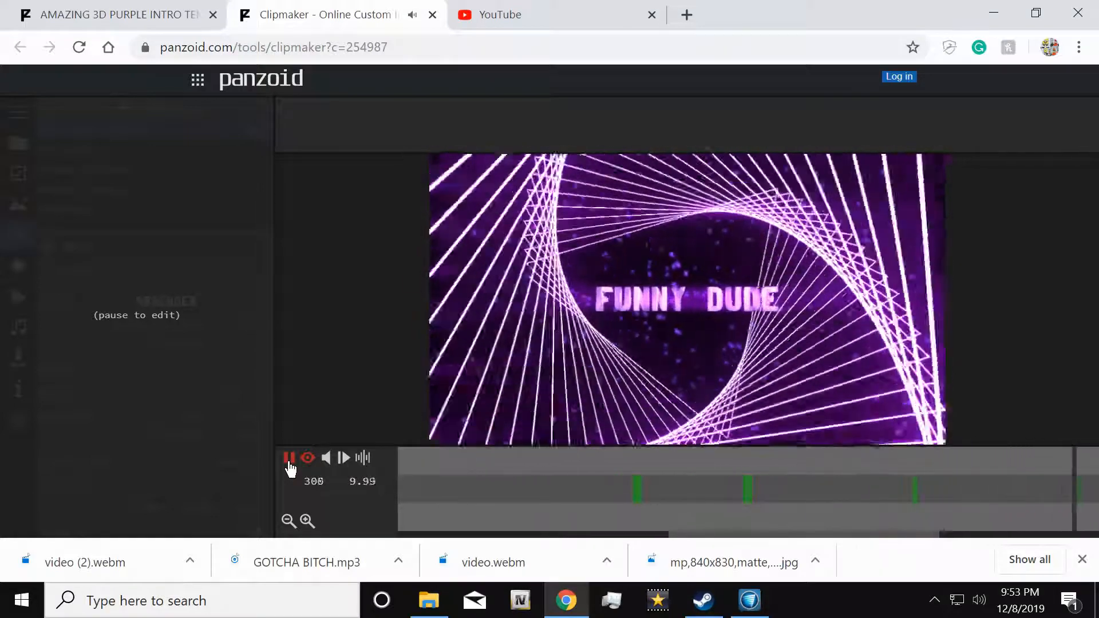
{"action": "left_click", "coordinate": [289, 458]}
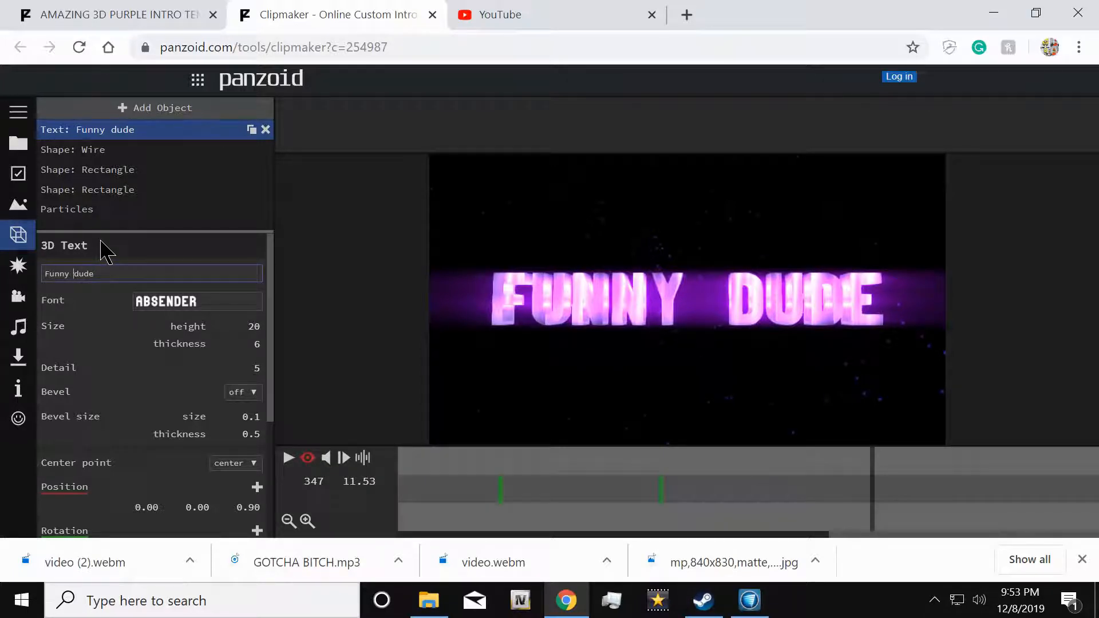
Step: Change the font of the 3D text object to Bloody and play a short part of the intro with it
{"action": "left_click", "coordinate": [183, 309]}
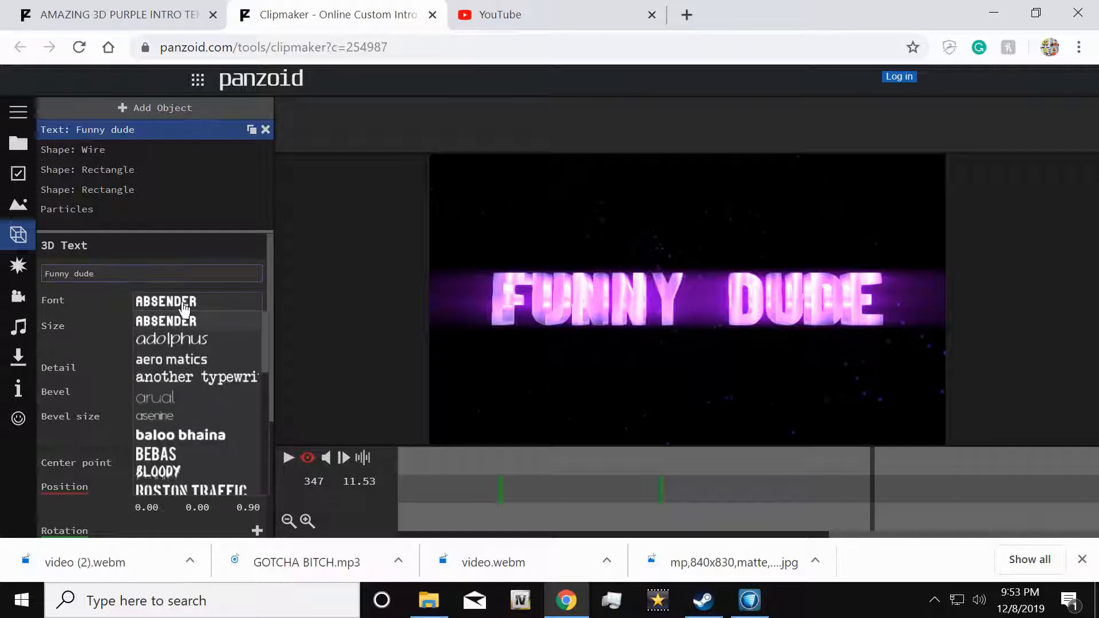
{"action": "left_click", "coordinate": [165, 472]}
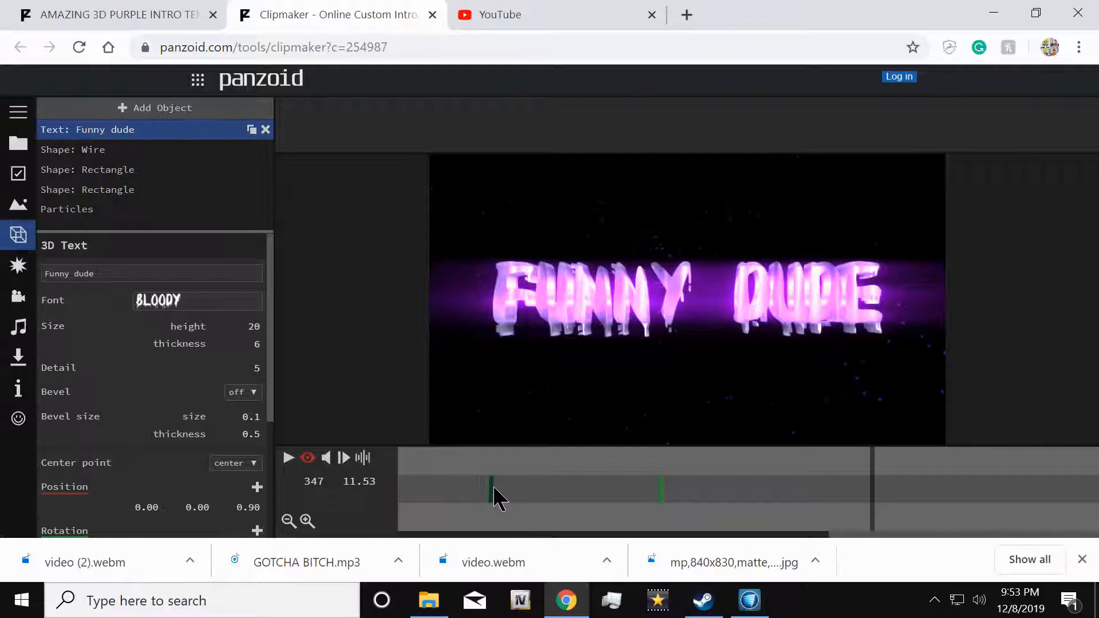
{"action": "left_click", "coordinate": [472, 473]}
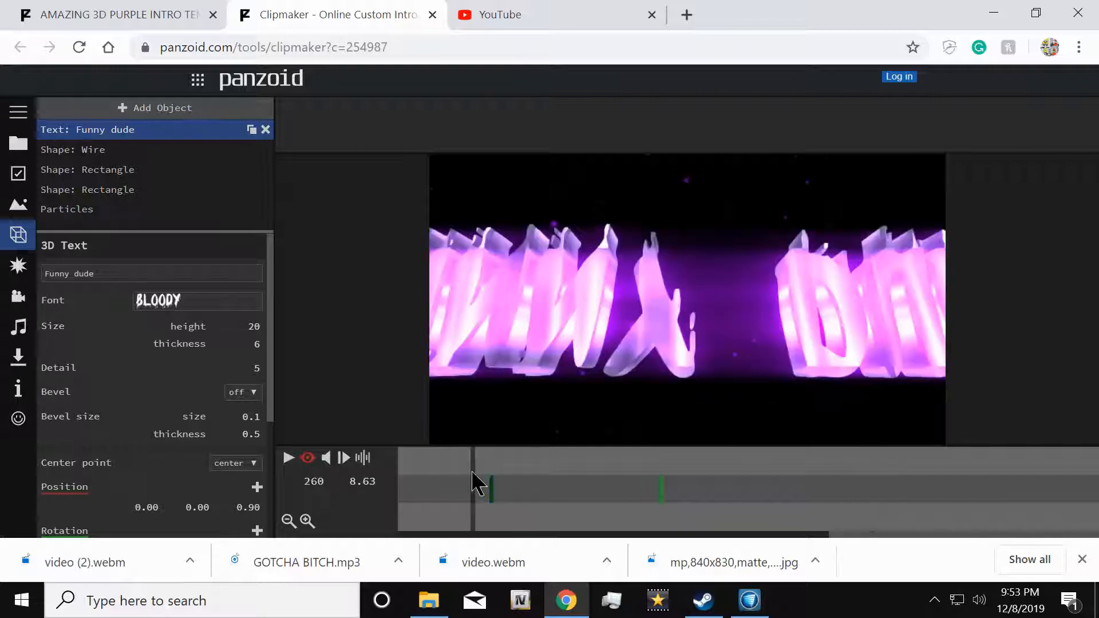
{"action": "left_click", "coordinate": [289, 459]}
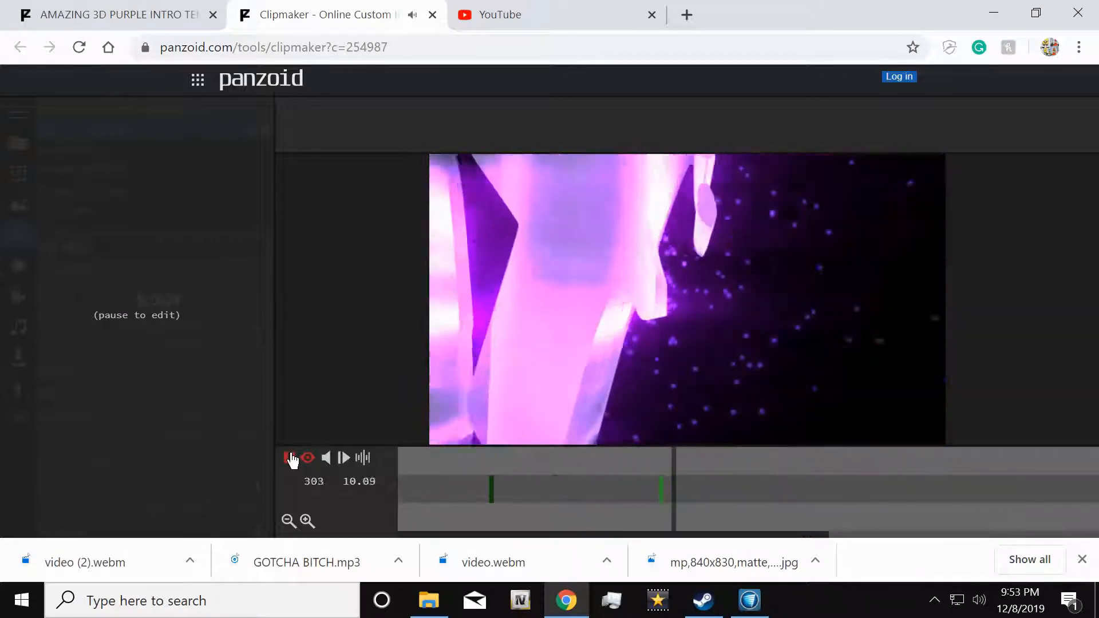
{"action": "left_click", "coordinate": [289, 458]}
{"action": "left_click", "coordinate": [492, 491]}
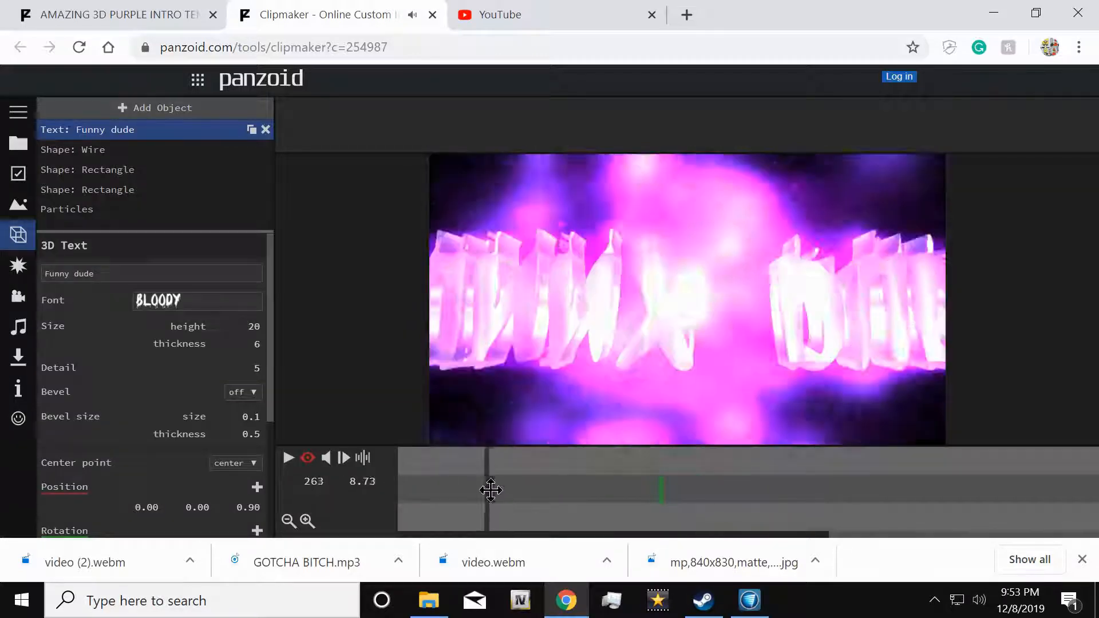
{"action": "left_click", "coordinate": [464, 491]}
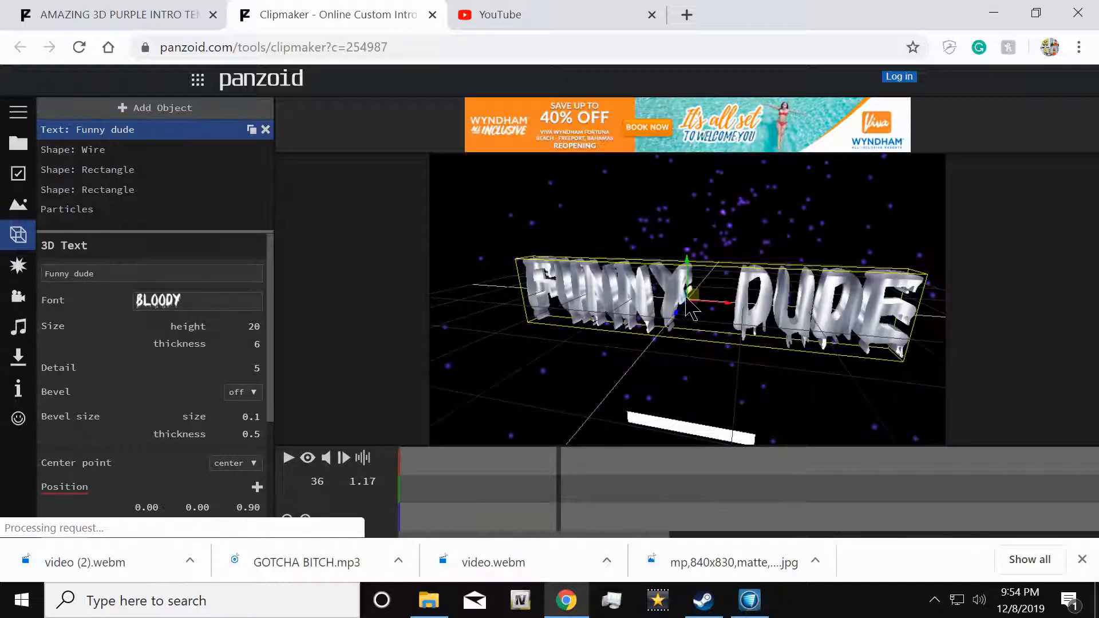
Step: Move the "Funny dude" 3D text in the scene to about position -4.05, 3.00, -30.89
{"action": "left_click_drag", "start_coordinate": [688, 263], "coordinate": [689, 250]}
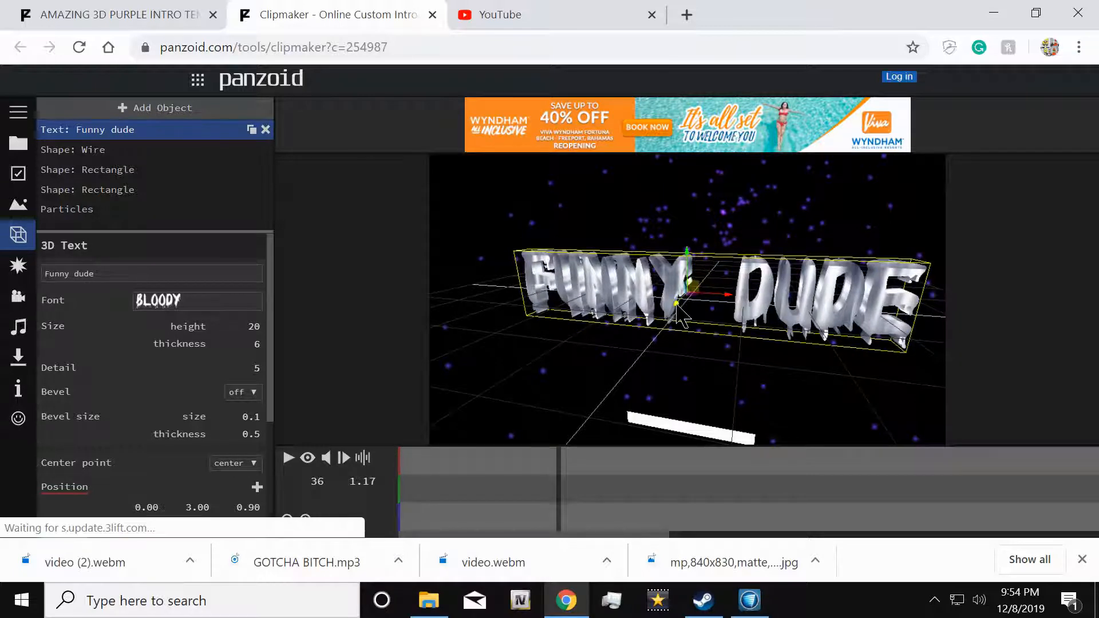
{"action": "left_click_drag", "start_coordinate": [698, 305], "coordinate": [707, 285]}
{"action": "left_click_drag", "start_coordinate": [692, 343], "coordinate": [721, 299]}
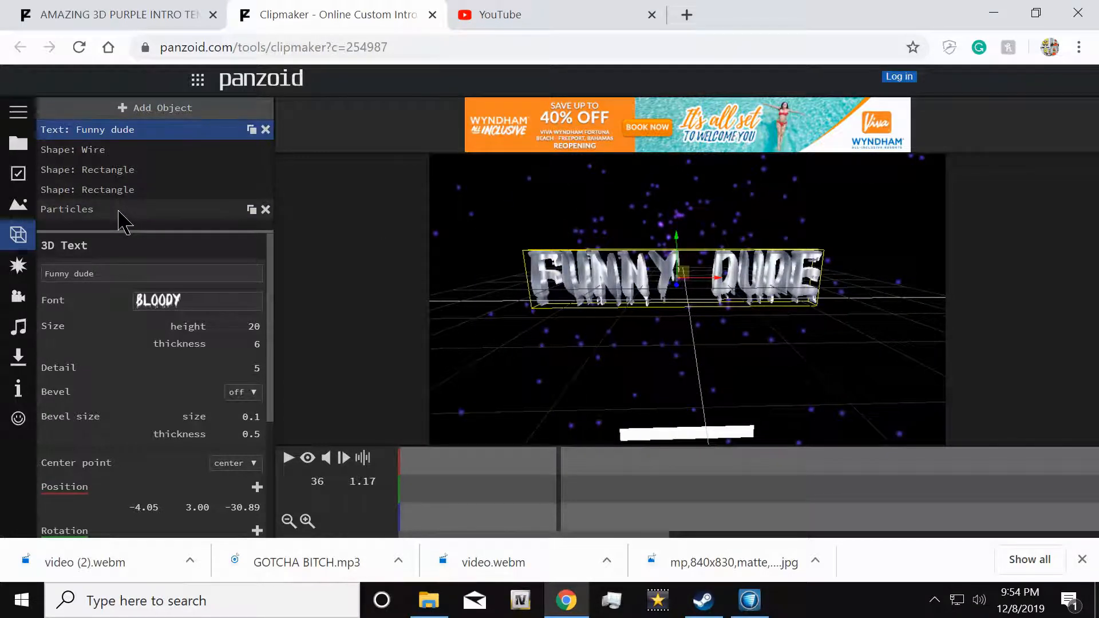
Step: Choose the Outdoor scene, try the cloudy light rays sky, and set the sky to sunset
{"action": "left_click", "coordinate": [19, 122]}
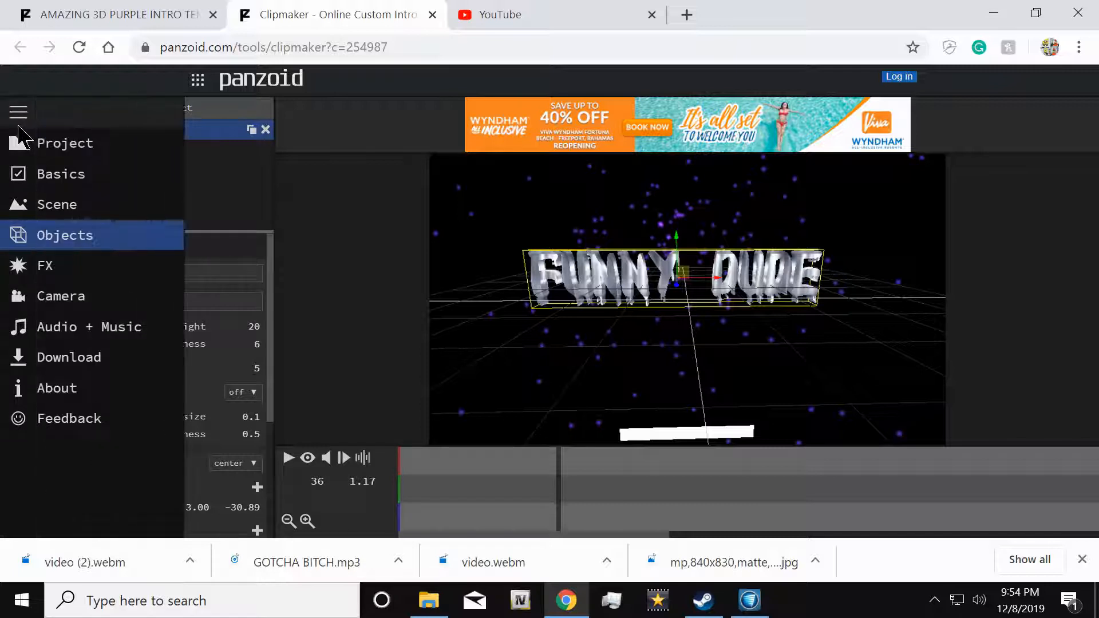
{"action": "left_click", "coordinate": [86, 207]}
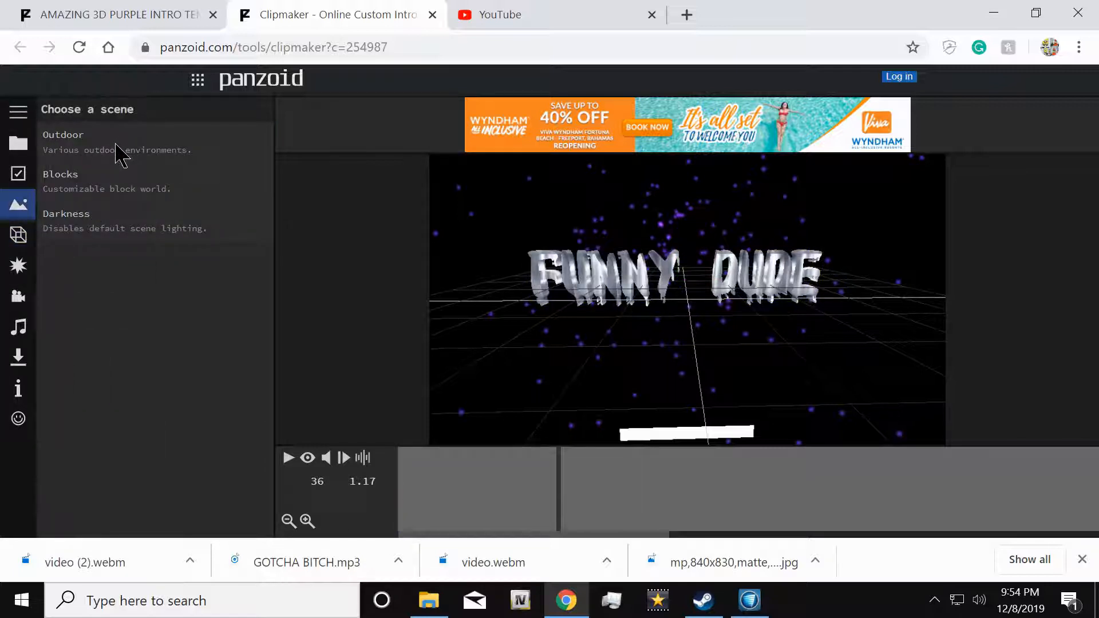
{"action": "left_click", "coordinate": [116, 146]}
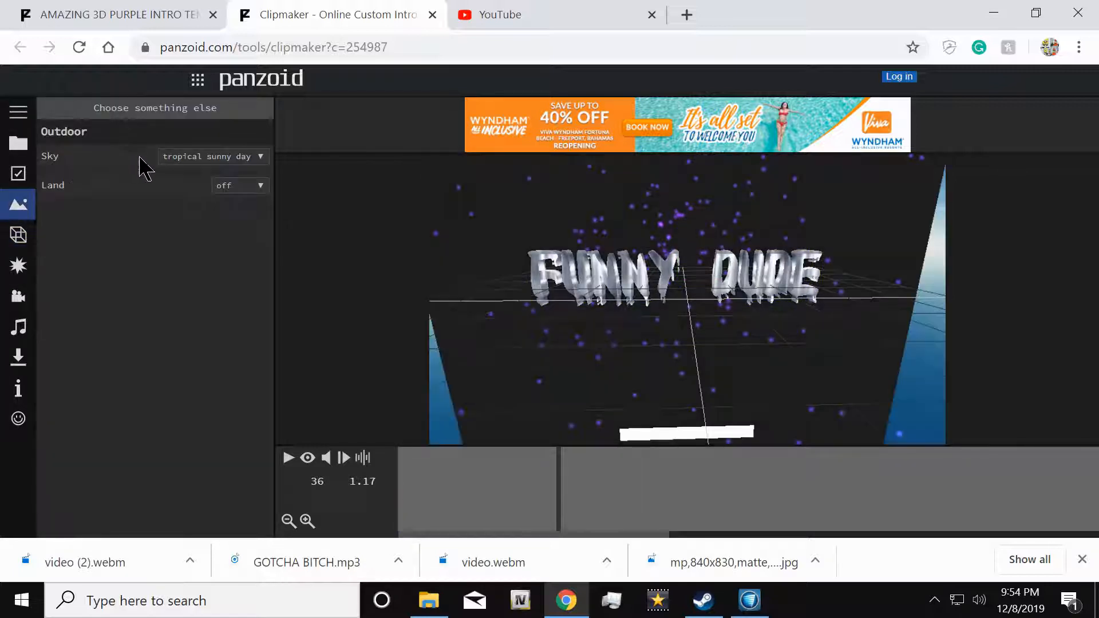
{"action": "left_click", "coordinate": [185, 158]}
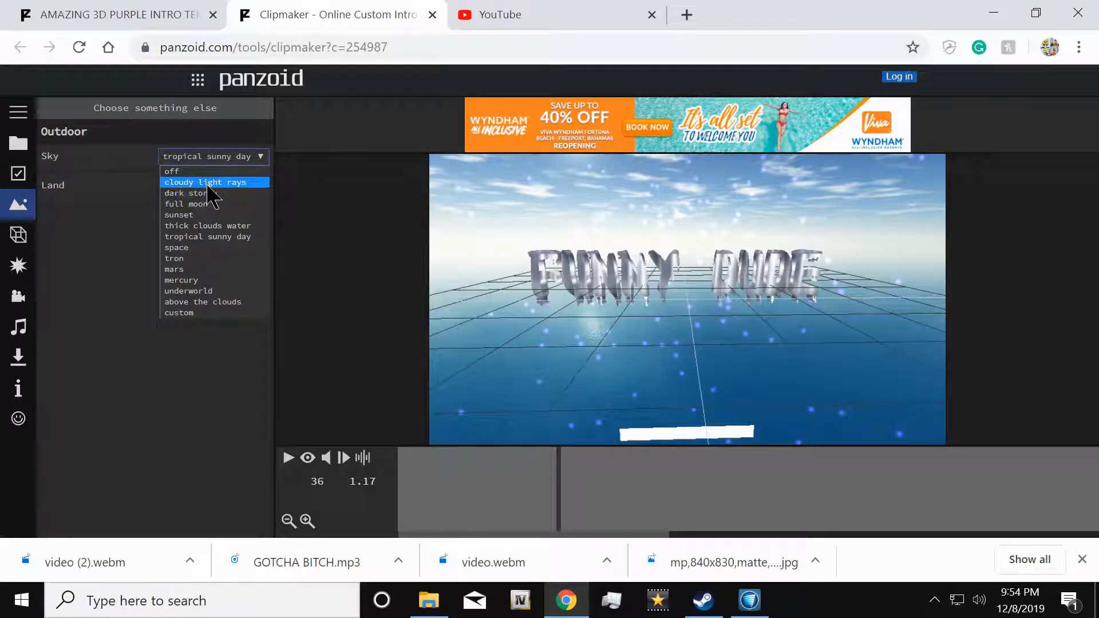
{"action": "left_click", "coordinate": [212, 181]}
{"action": "left_click", "coordinate": [228, 163]}
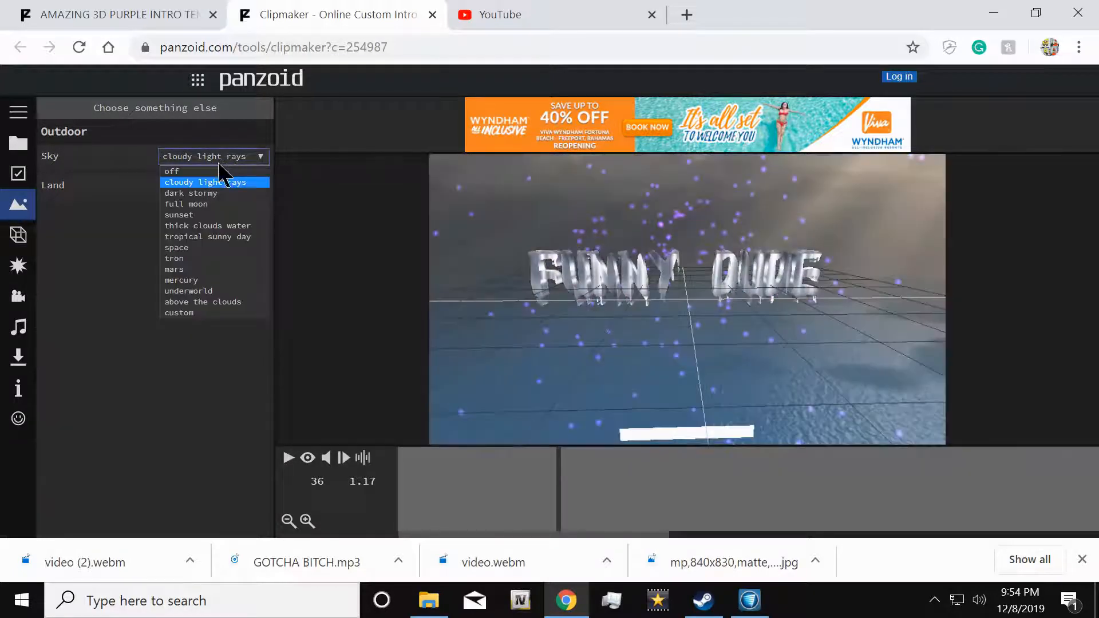
{"action": "left_click", "coordinate": [207, 215]}
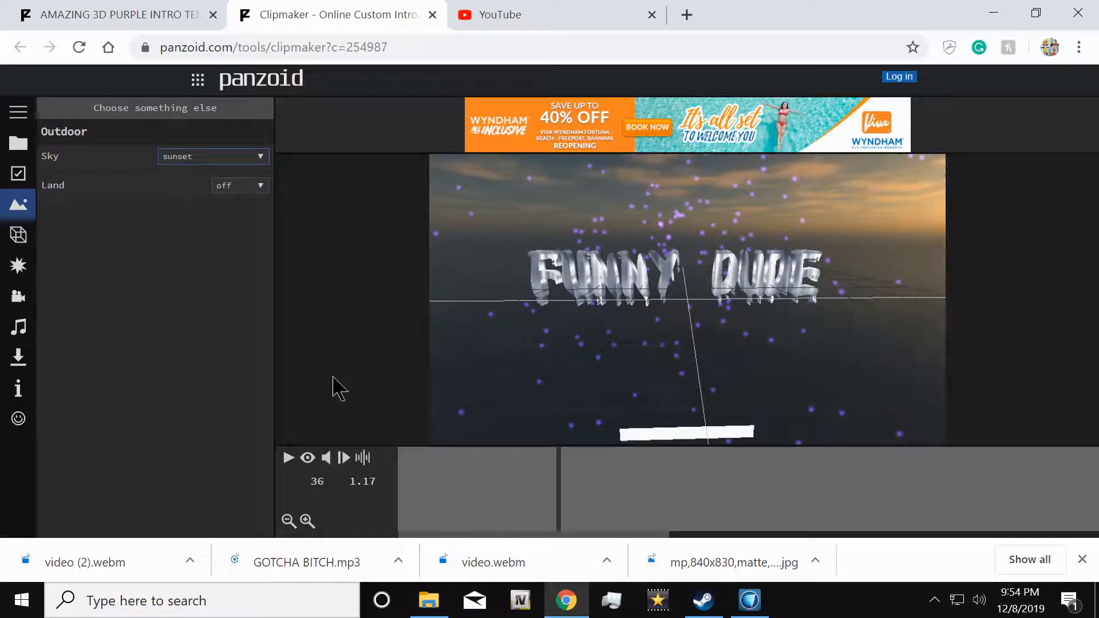
Step: Play the intro with the sunset sky through the camera preview, pause it, and return to the editing view
{"action": "left_click", "coordinate": [308, 460]}
{"action": "left_click", "coordinate": [289, 460]}
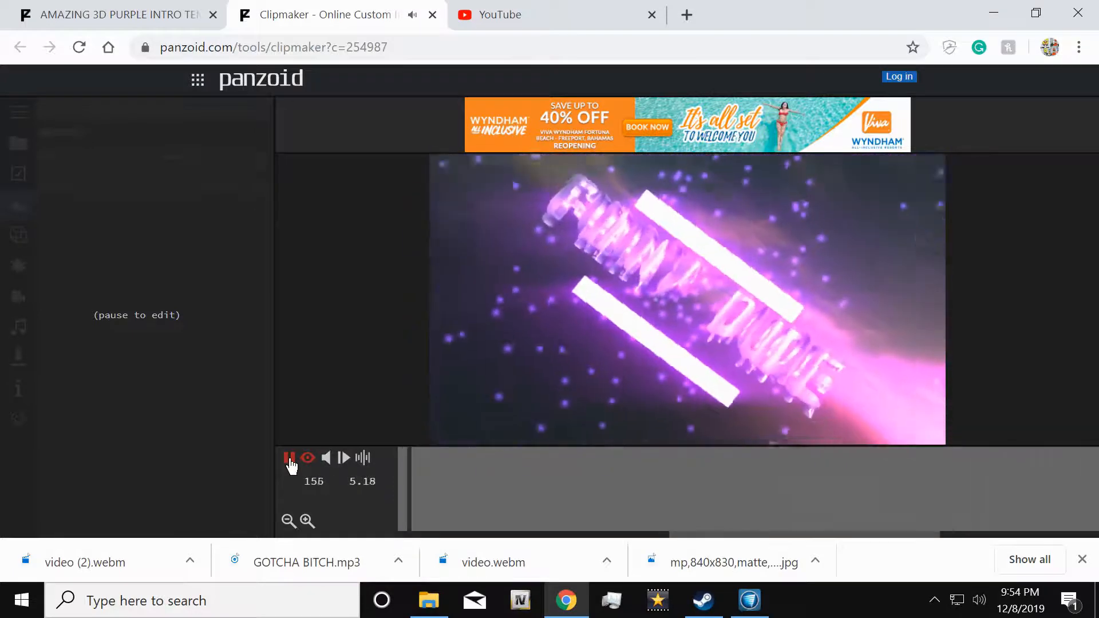
{"action": "left_click", "coordinate": [290, 461]}
{"action": "left_click", "coordinate": [309, 464]}
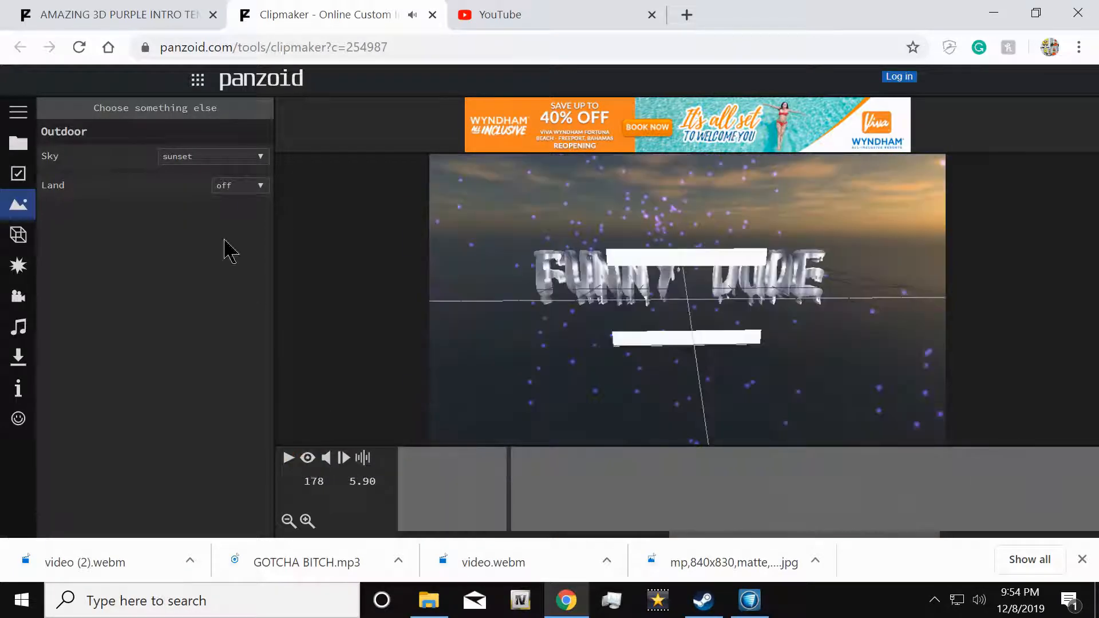
Step: Set the outdoor sky to space and preview the intro through the camera, scrubbing back to frame 183
{"action": "left_click", "coordinate": [187, 158]}
{"action": "left_click", "coordinate": [178, 247]}
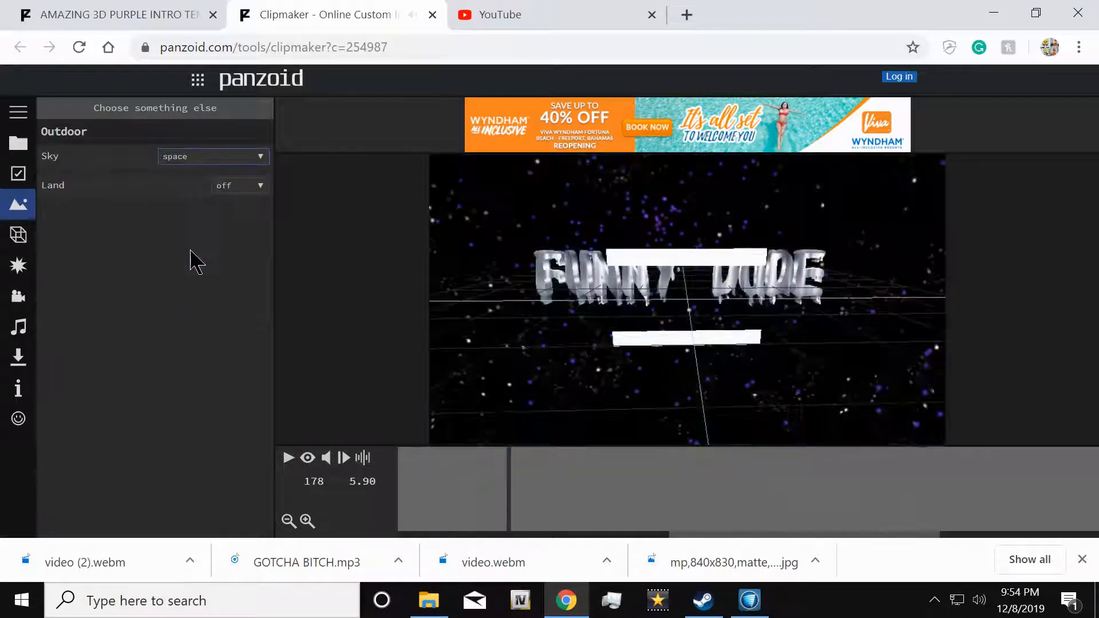
{"action": "left_click", "coordinate": [302, 461]}
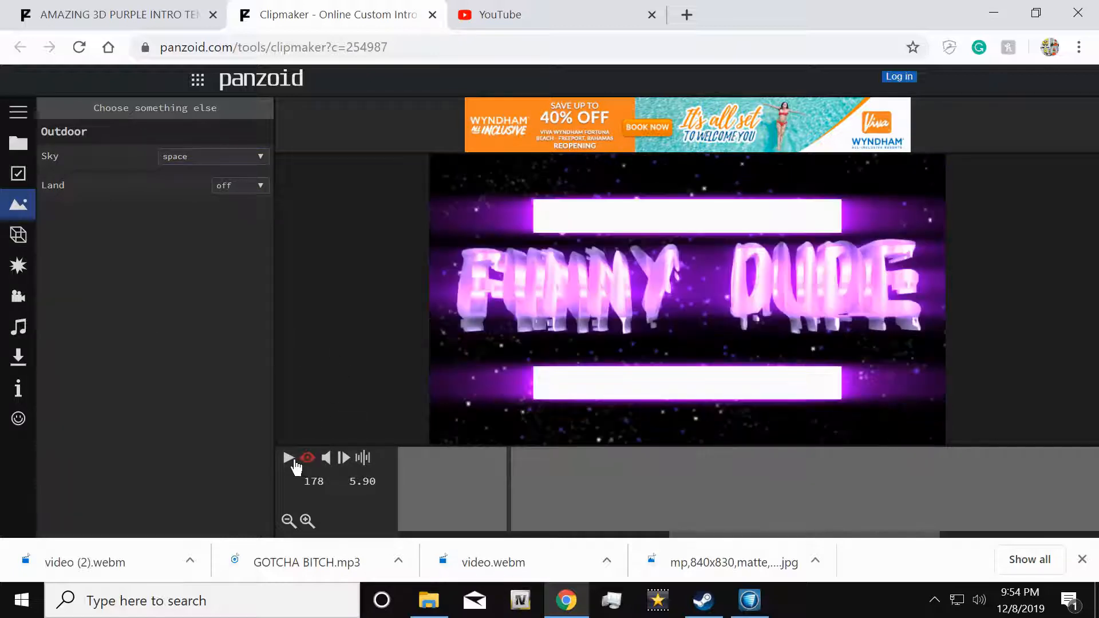
{"action": "left_click", "coordinate": [290, 458]}
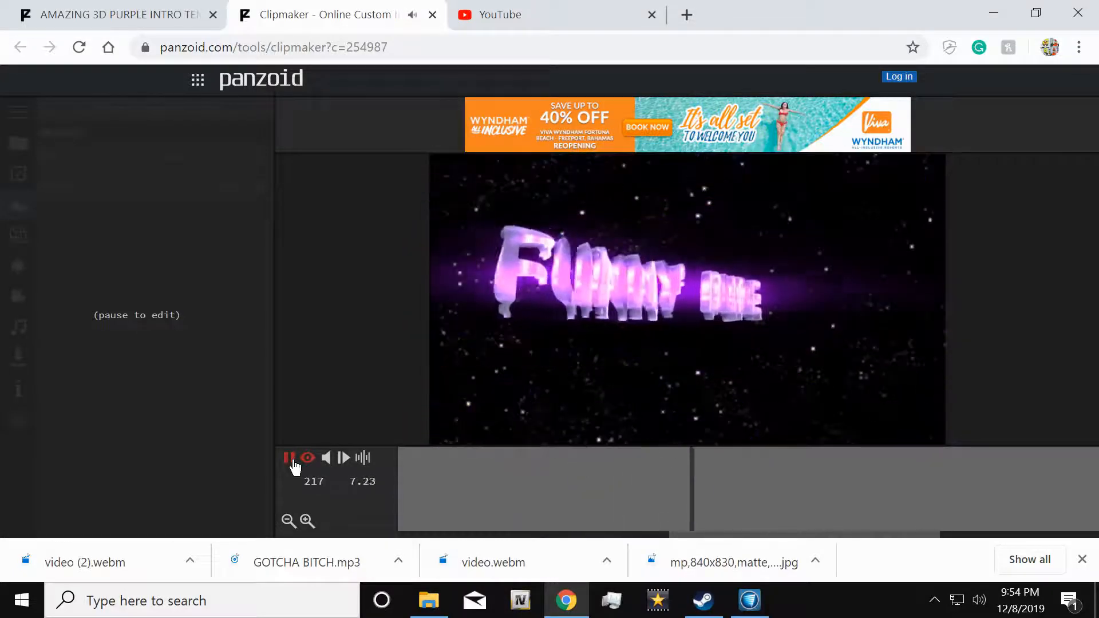
{"action": "left_click", "coordinate": [289, 459]}
{"action": "left_click", "coordinate": [664, 481]}
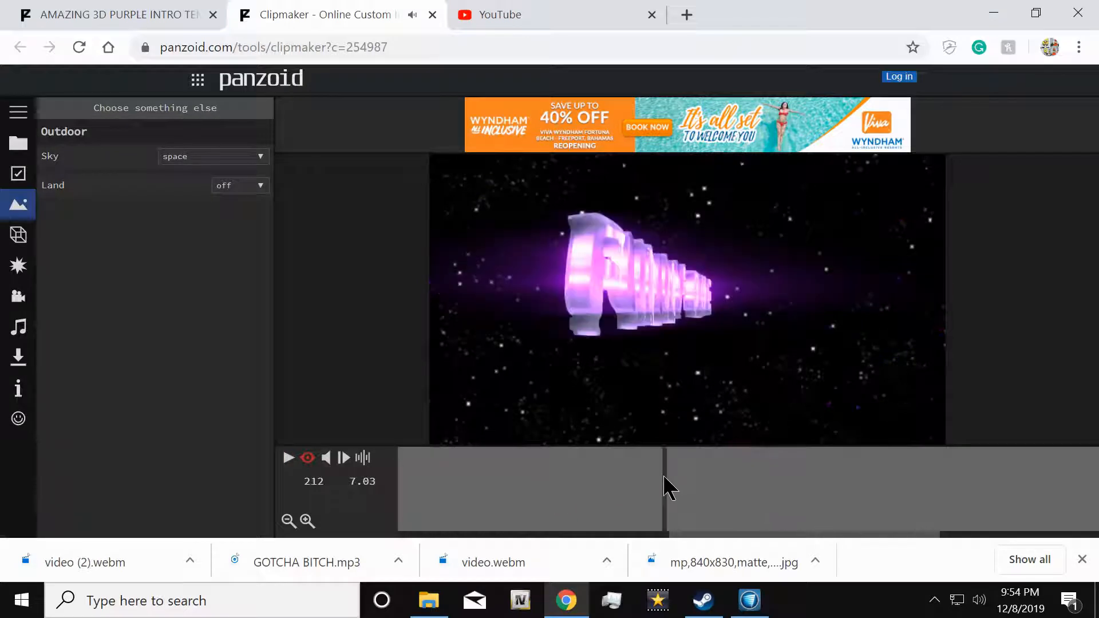
{"action": "left_click_drag", "start_coordinate": [660, 478], "coordinate": [532, 456]}
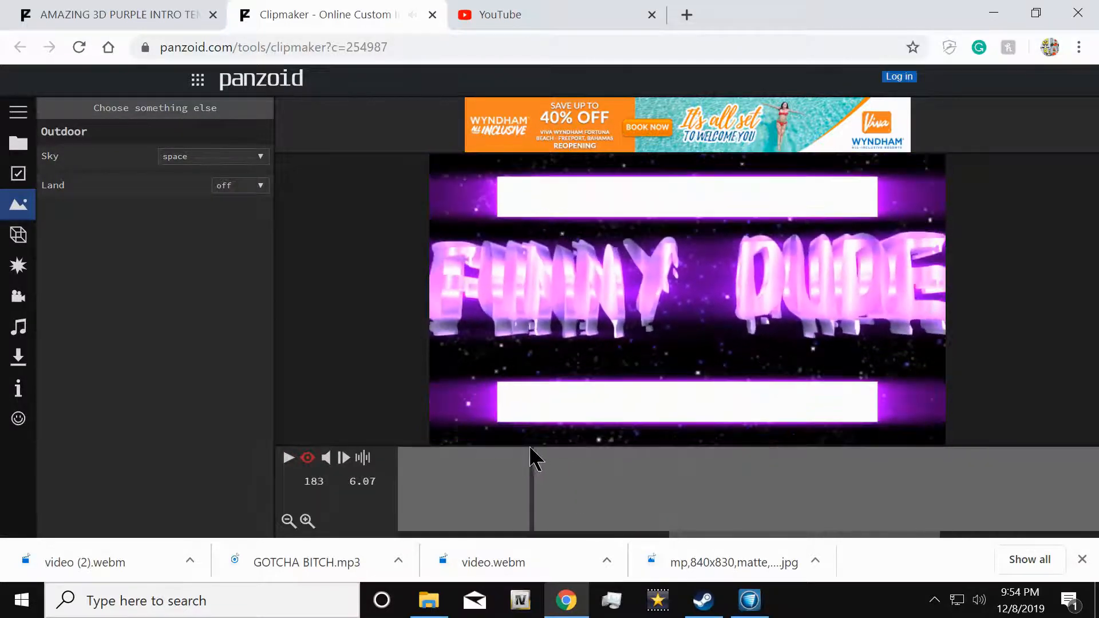
Step: Set the outdoor sky to underworld and play a short part of the intro through the camera preview
{"action": "left_click", "coordinate": [309, 458]}
{"action": "left_click", "coordinate": [175, 157]}
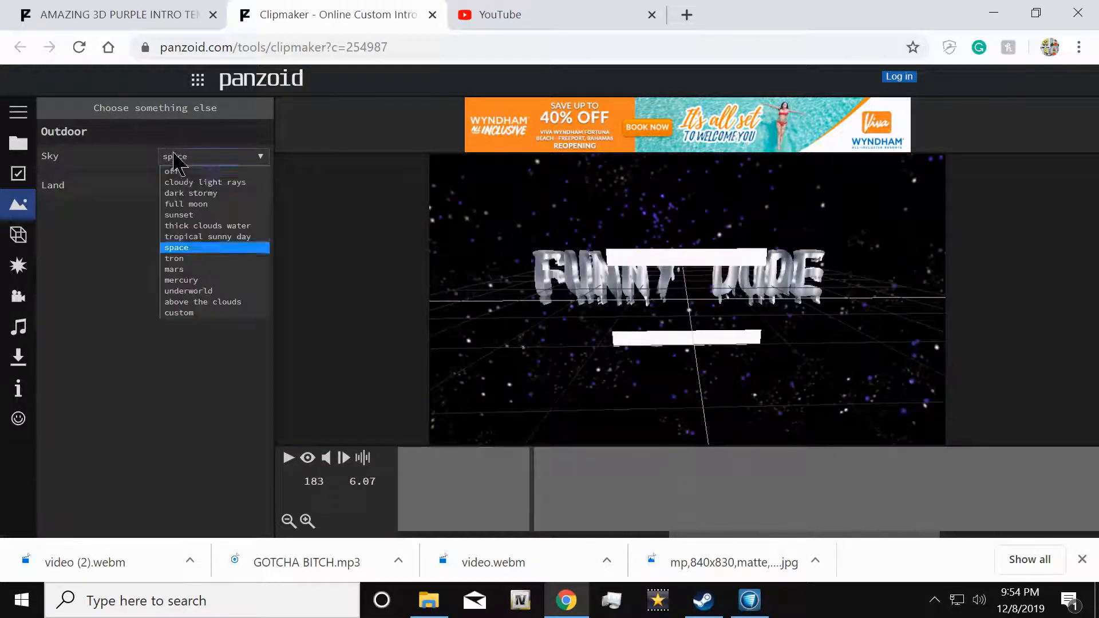
{"action": "left_click", "coordinate": [218, 292]}
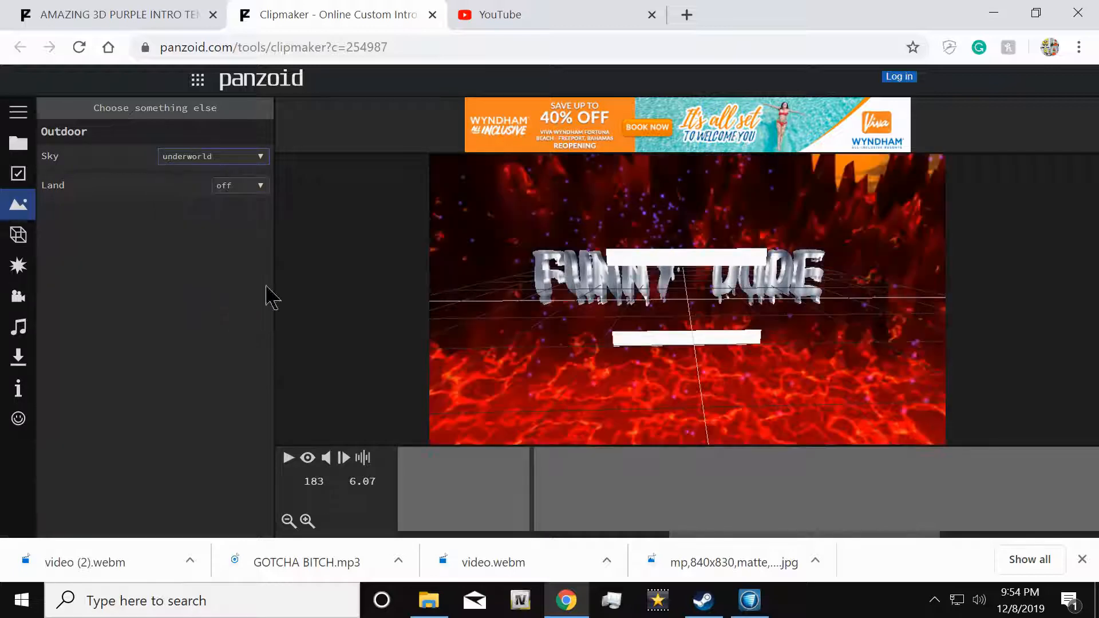
{"action": "left_click", "coordinate": [307, 458]}
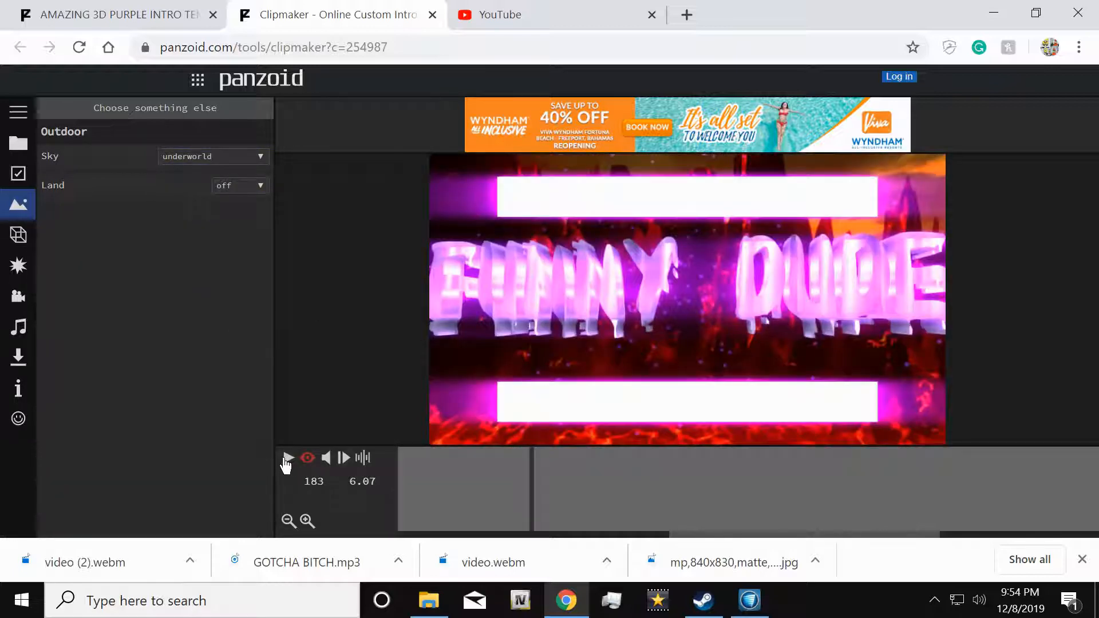
{"action": "left_click", "coordinate": [288, 458]}
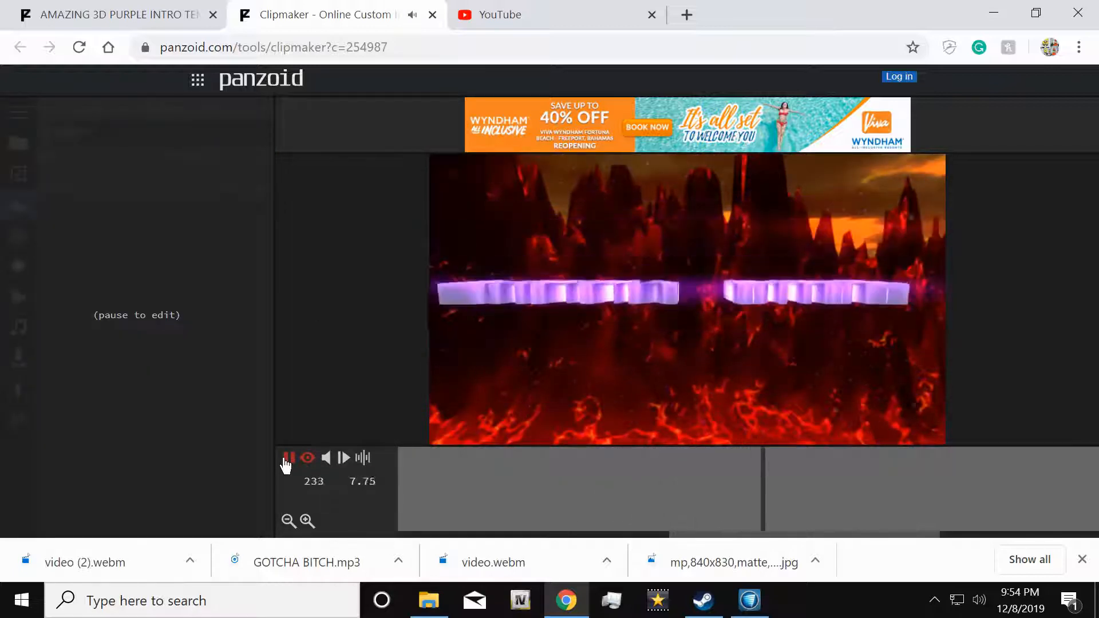
{"action": "left_click", "coordinate": [286, 461]}
{"action": "left_click", "coordinate": [183, 157]}
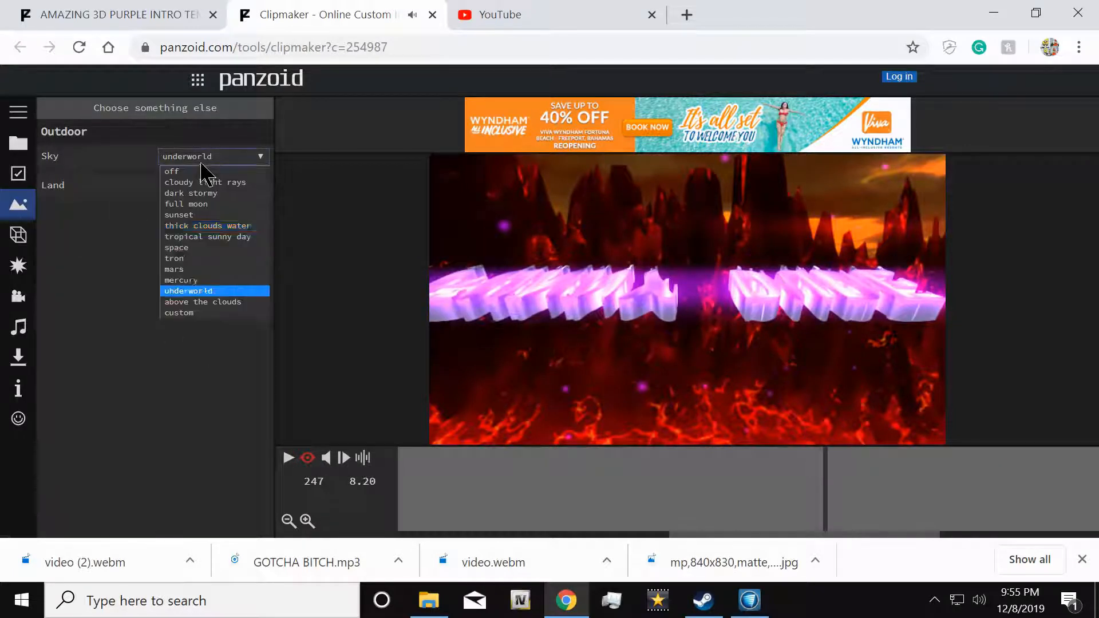
{"action": "left_click", "coordinate": [161, 339]}
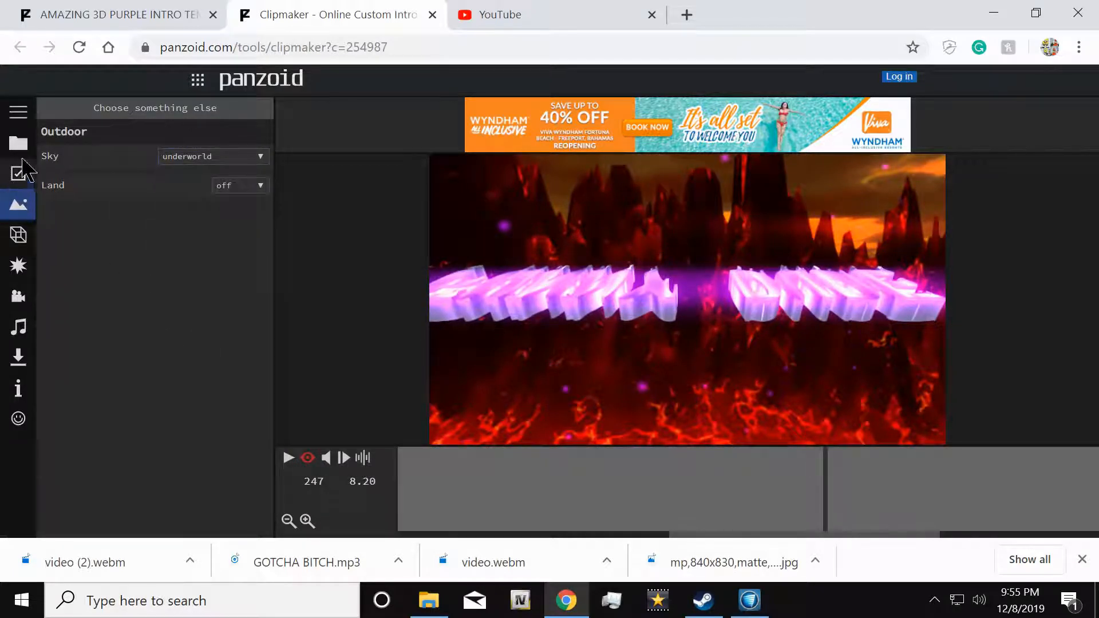
{"action": "left_click", "coordinate": [18, 112]}
{"action": "left_click", "coordinate": [106, 272]}
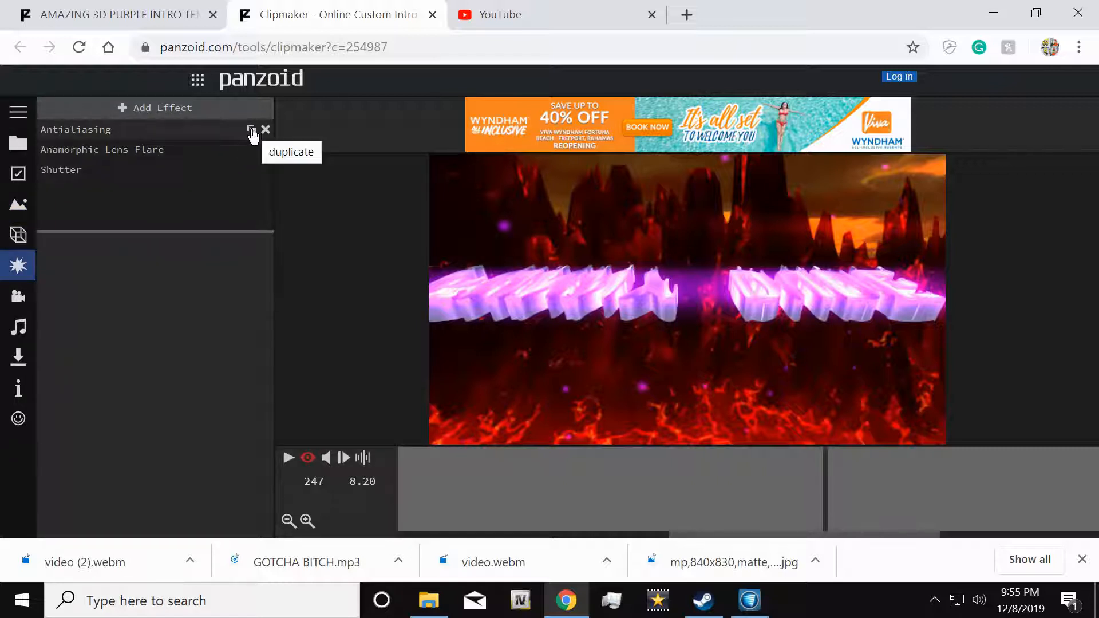
{"action": "left_click", "coordinate": [18, 143]}
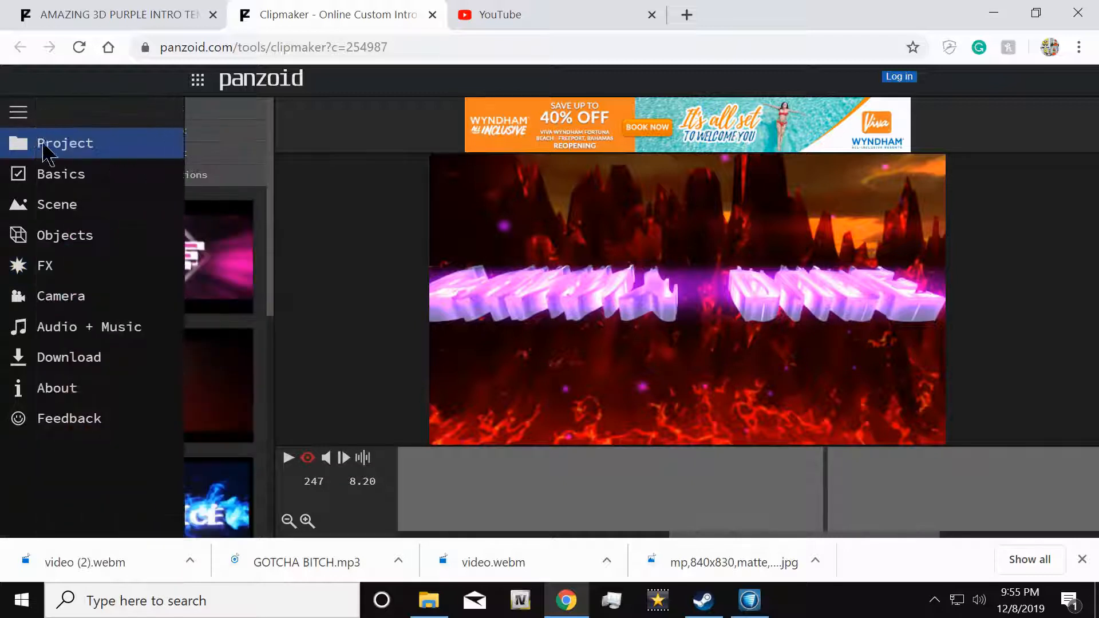
Step: Examine the audio track settings, browsing the Downloads folder for an audio file and checking the start offset and fade-in
{"action": "left_click", "coordinate": [85, 334]}
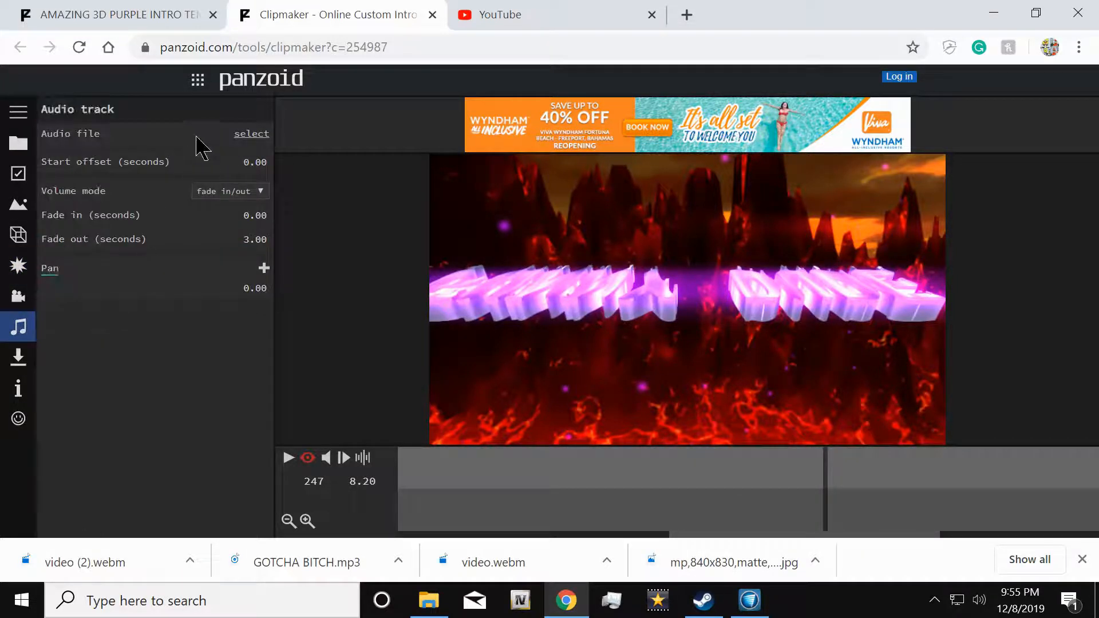
{"action": "left_click", "coordinate": [250, 139]}
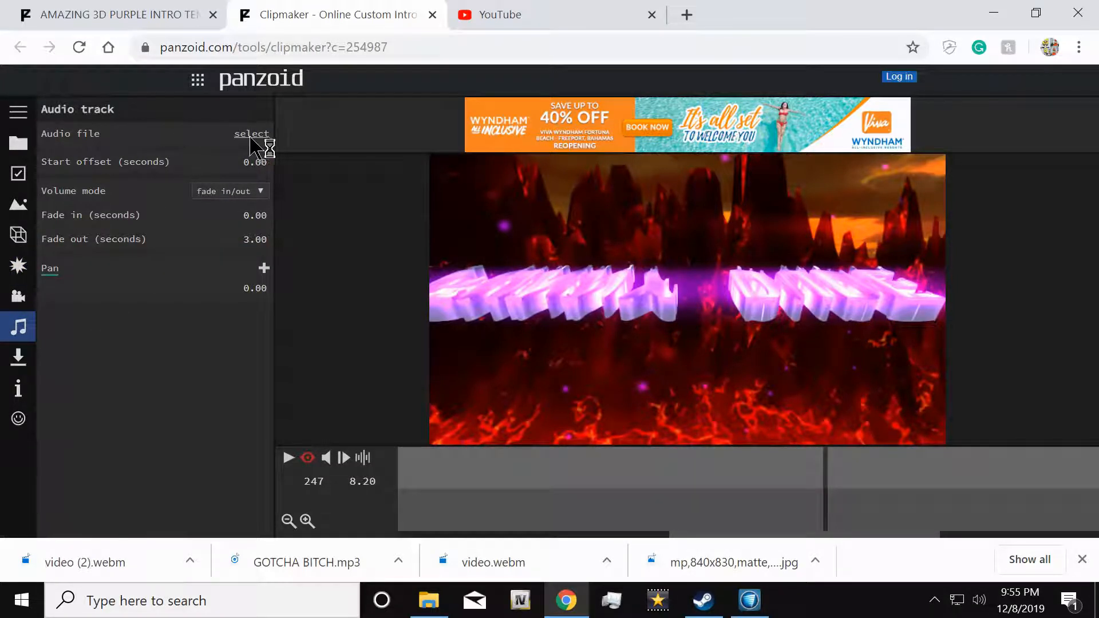
{"action": "scroll", "coordinate": [252, 214], "scroll_direction": "down", "scroll_amount": 10}
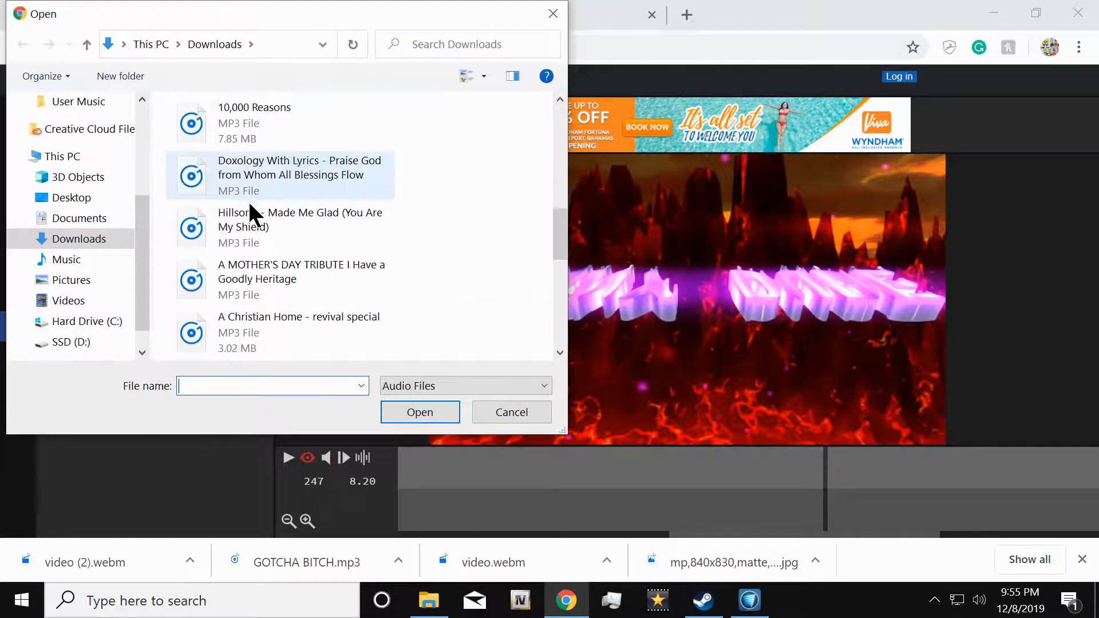
{"action": "scroll", "coordinate": [326, 282], "scroll_direction": "up", "scroll_amount": 10}
{"action": "left_click", "coordinate": [553, 18]}
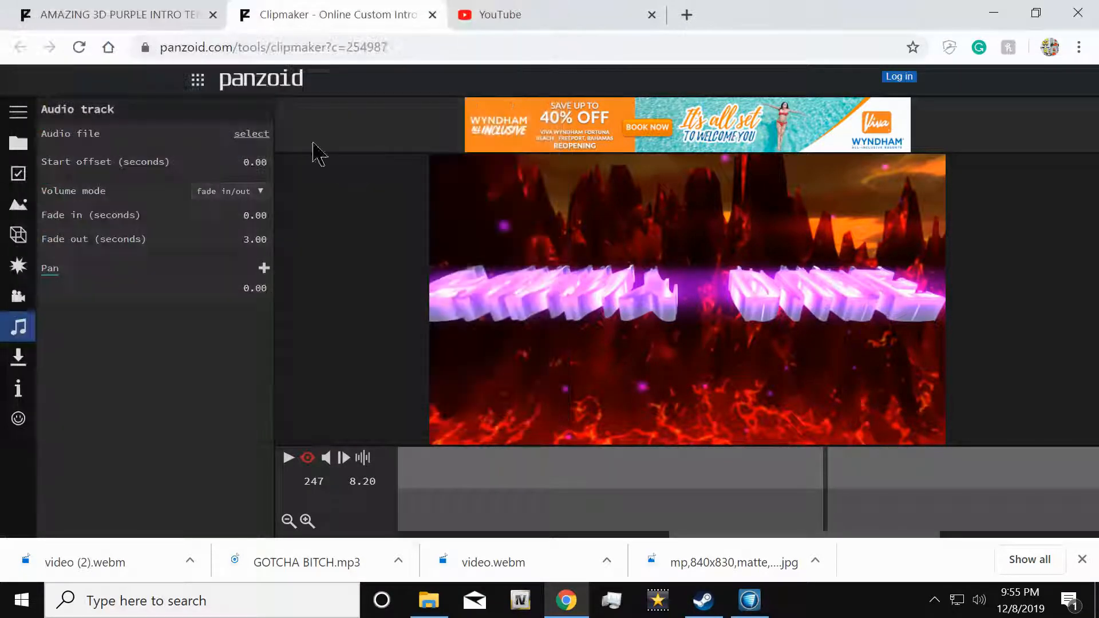
{"action": "left_click", "coordinate": [254, 163]}
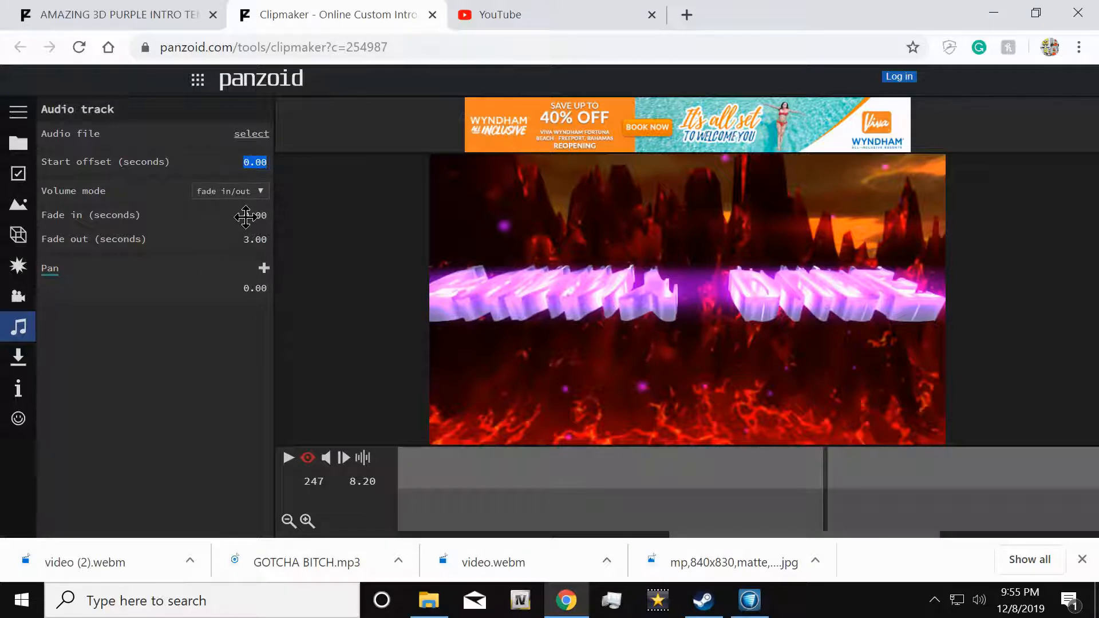
{"action": "left_click", "coordinate": [251, 215]}
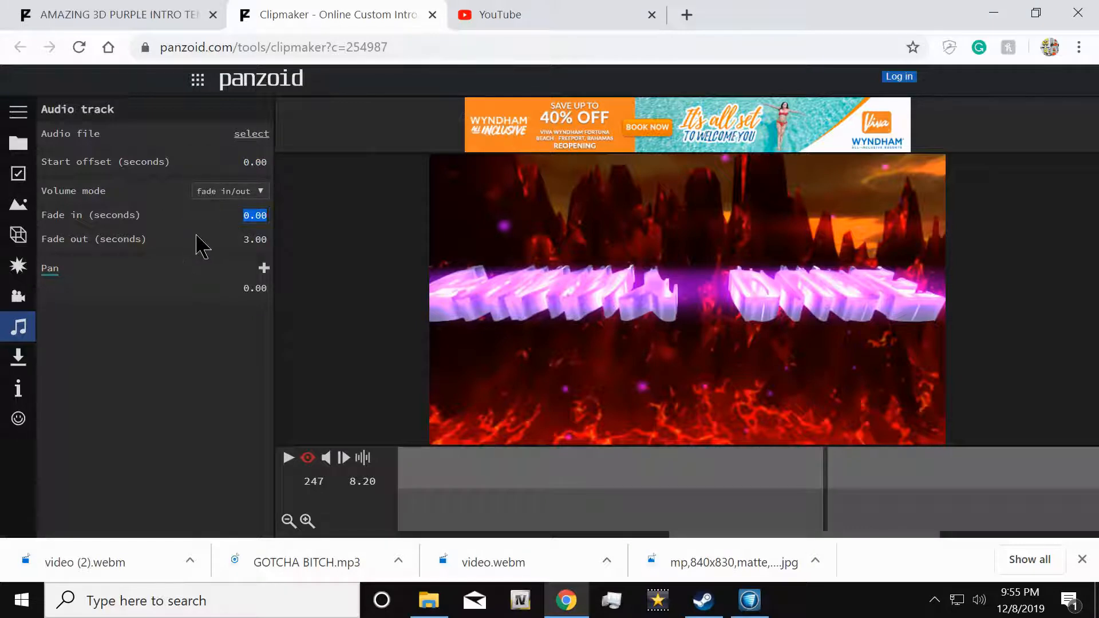
Step: Examine the appearance options of the Wire shape among the project's objects
{"action": "left_click", "coordinate": [18, 111]}
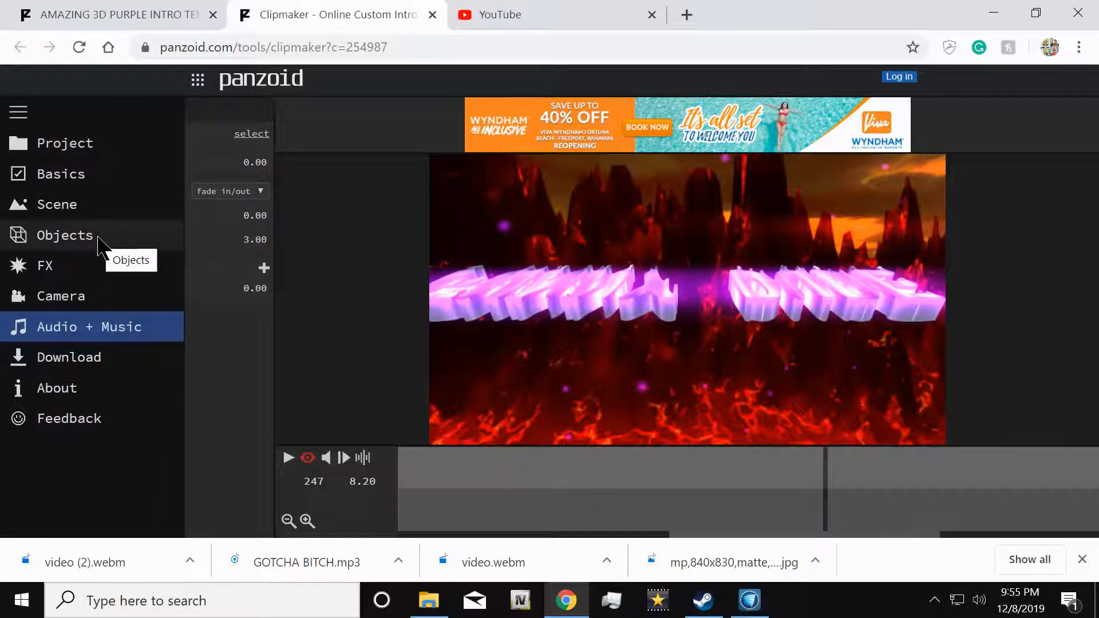
{"action": "left_click", "coordinate": [88, 237]}
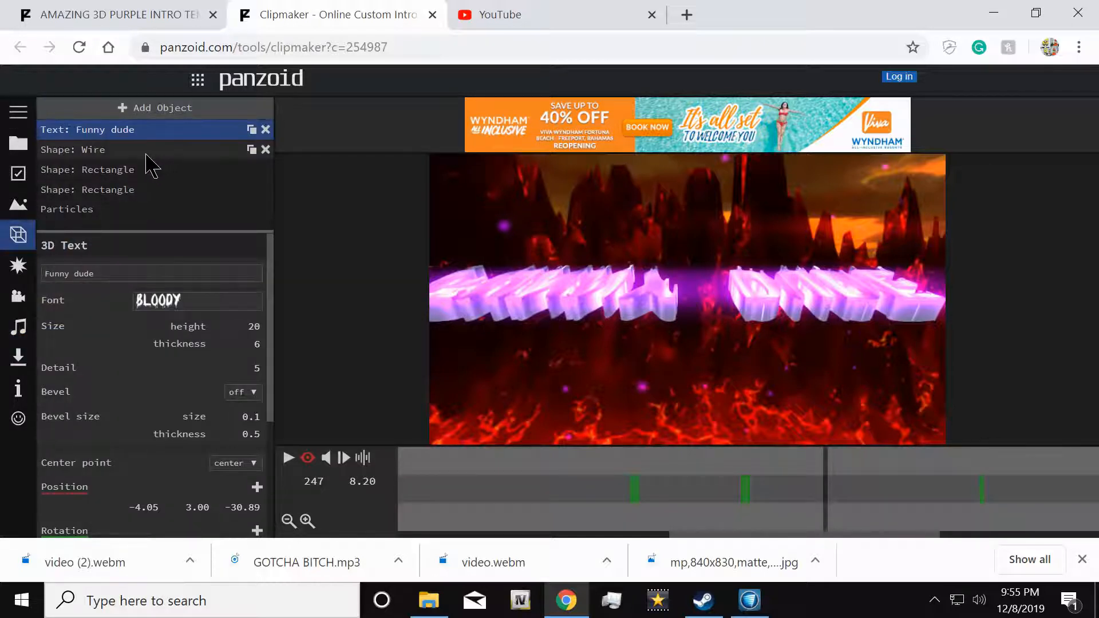
{"action": "left_click", "coordinate": [146, 153]}
{"action": "scroll", "coordinate": [221, 360], "scroll_direction": "down", "scroll_amount": 2}
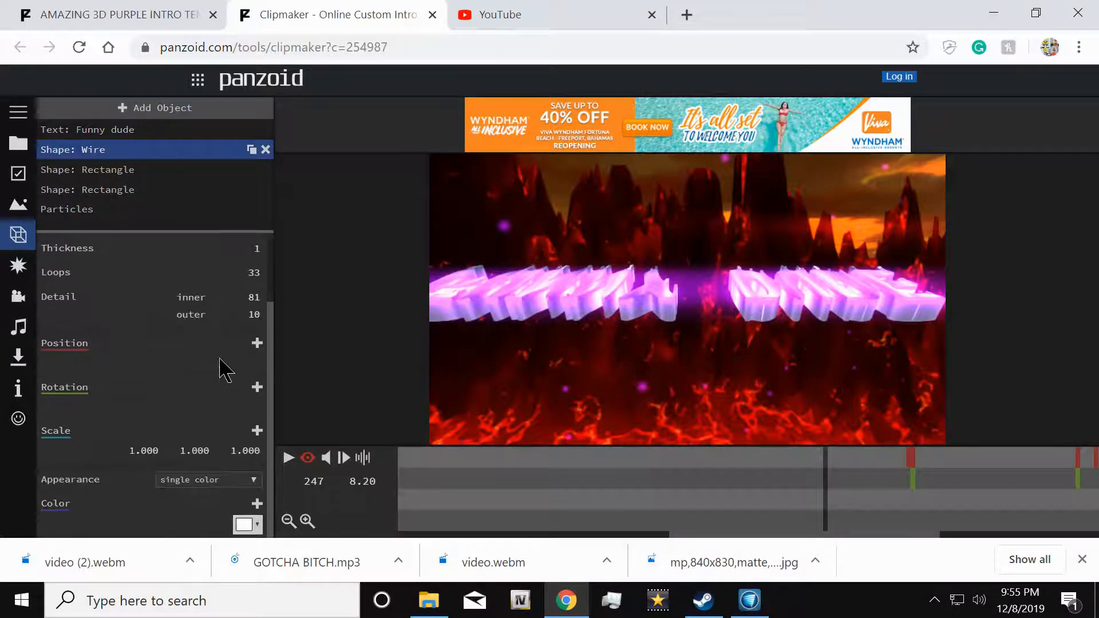
{"action": "left_click", "coordinate": [227, 479]}
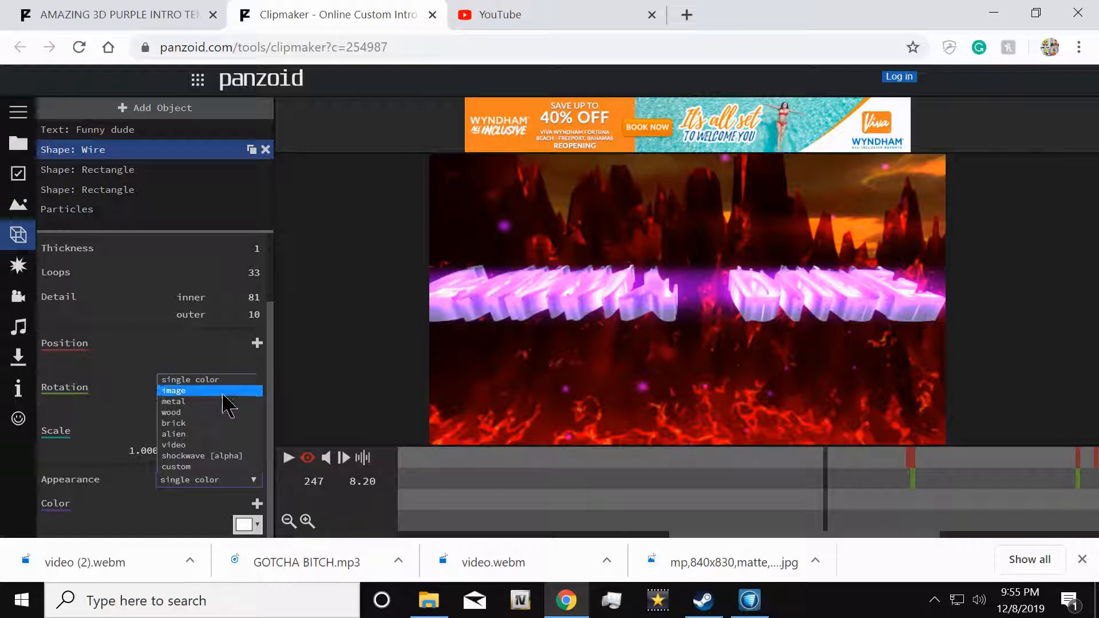
{"action": "left_click", "coordinate": [148, 509]}
Step: Open the appearance options of the "Funny dude" 3D text object
{"action": "left_click", "coordinate": [151, 130]}
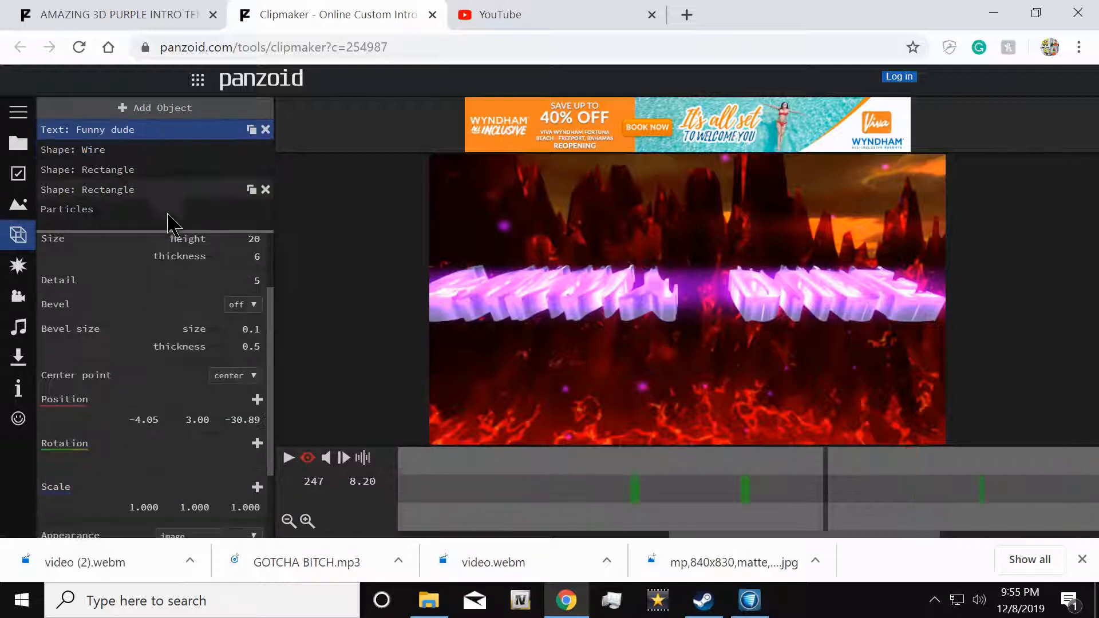
{"action": "scroll", "coordinate": [184, 317], "scroll_direction": "down", "scroll_amount": 2}
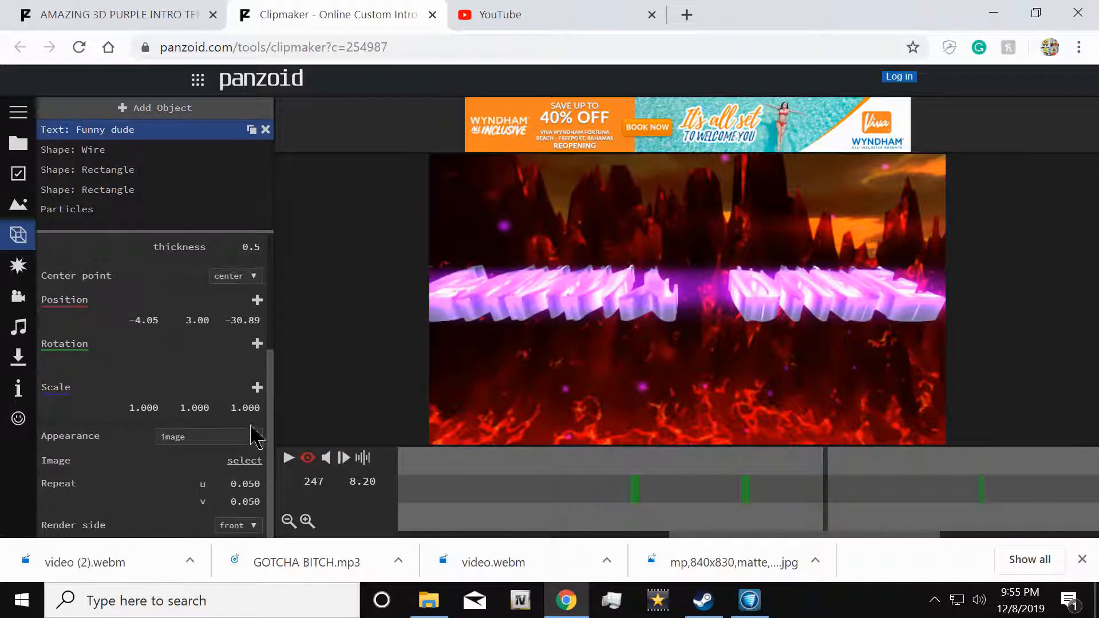
{"action": "left_click", "coordinate": [232, 441]}
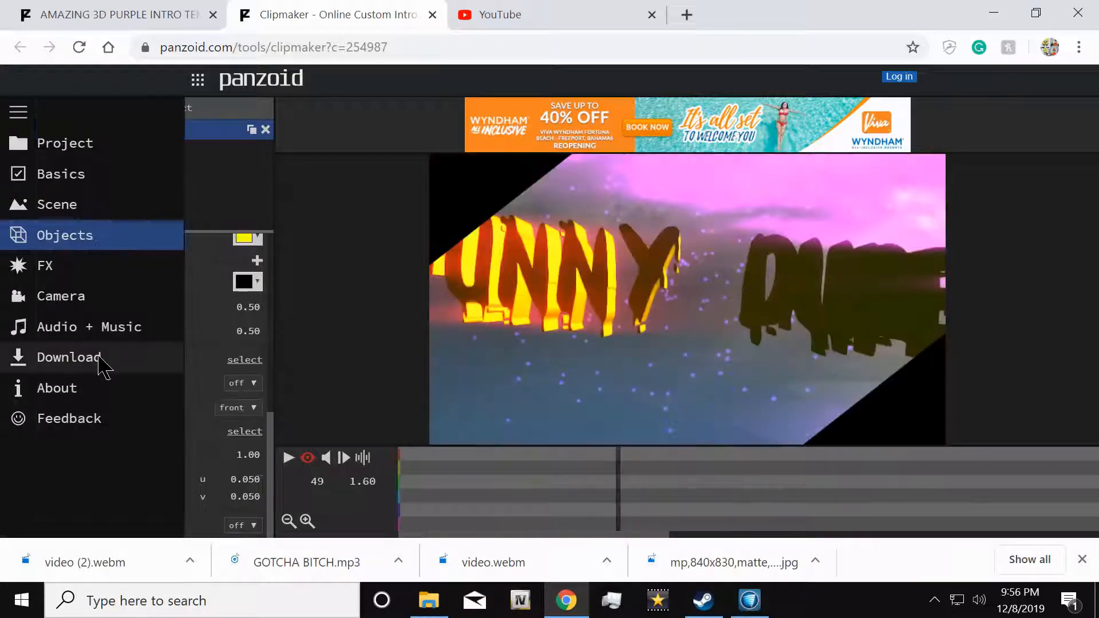
Step: Set the video download format to .webm (vp8/opus)
{"action": "left_click", "coordinate": [69, 357]}
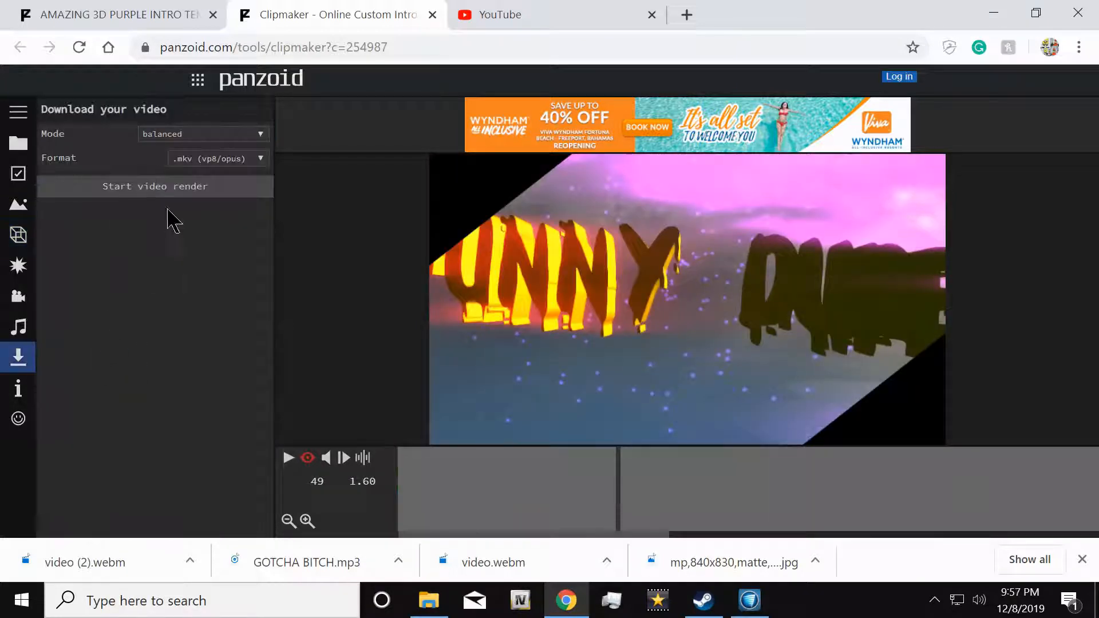
{"action": "left_click", "coordinate": [220, 159]}
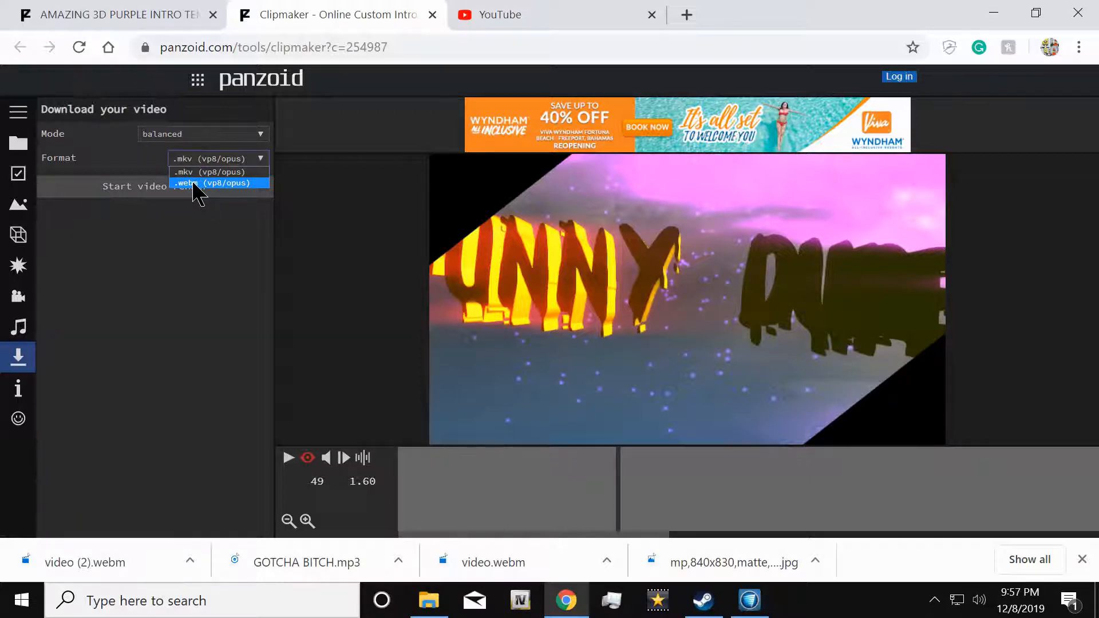
{"action": "left_click", "coordinate": [195, 183]}
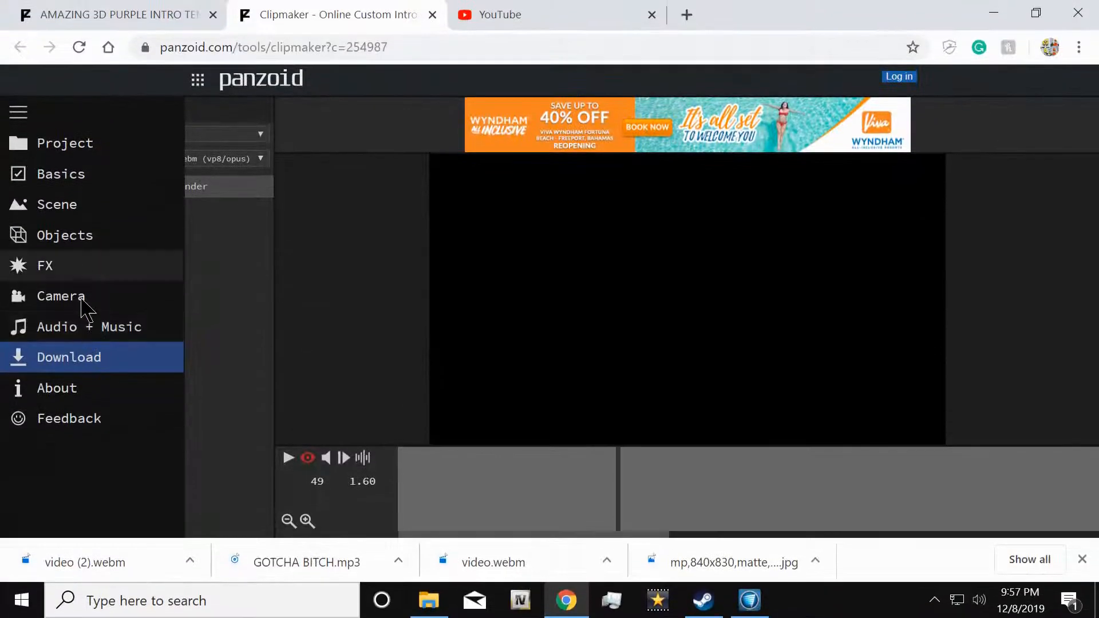
Step: Set the project's video length to 9 seconds in the basic settings
{"action": "left_click", "coordinate": [86, 297]}
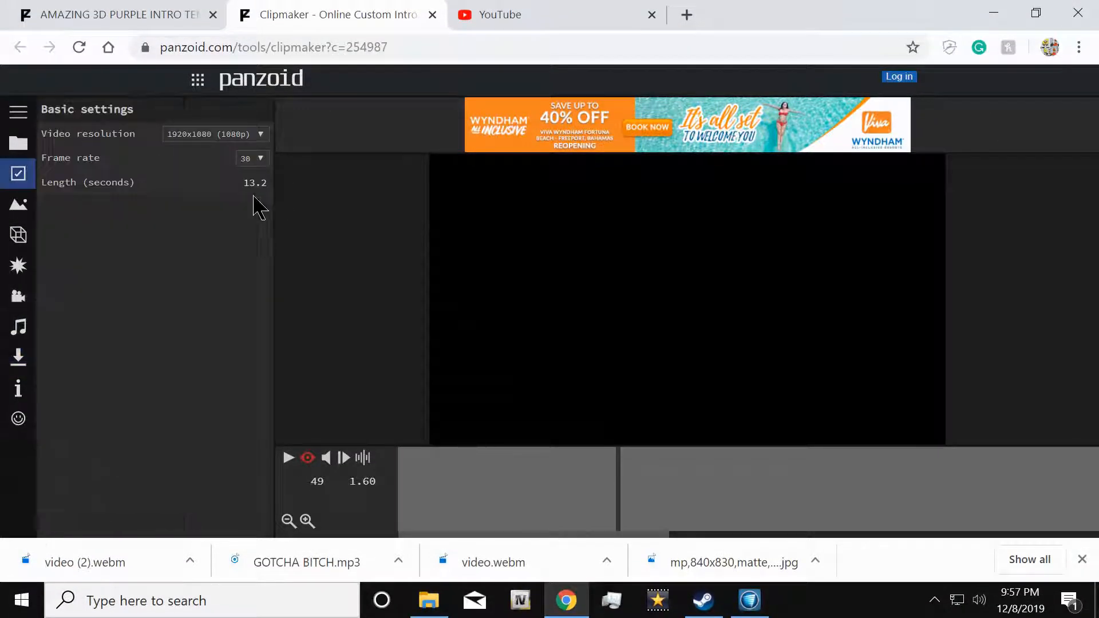
{"action": "left_click", "coordinate": [250, 189]}
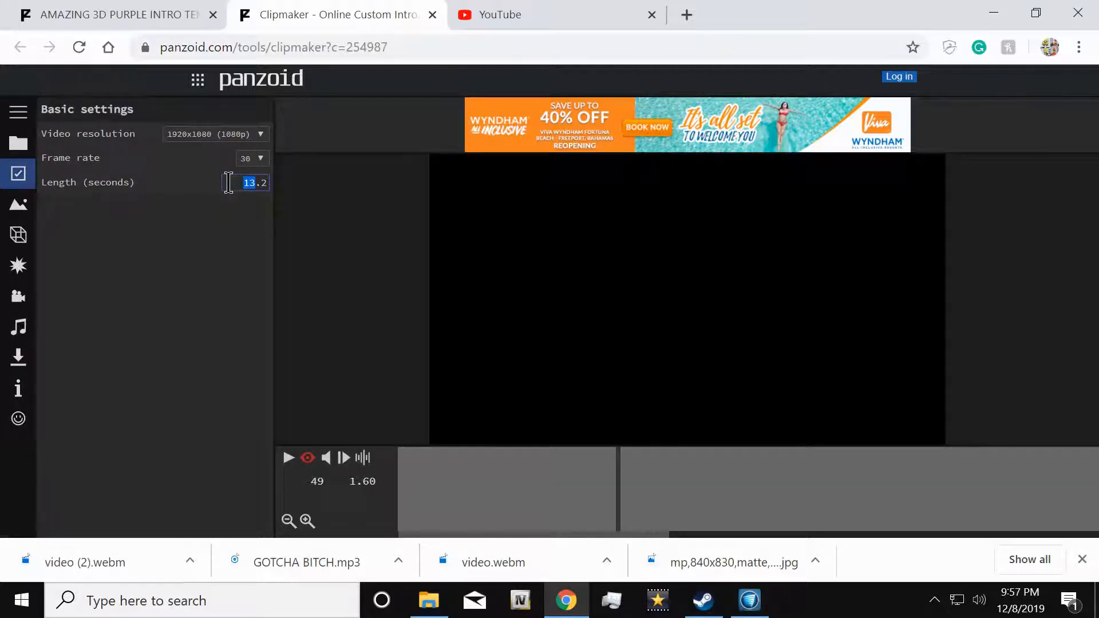
{"action": "type", "text": "9"}
{"action": "left_click", "coordinate": [293, 213]}
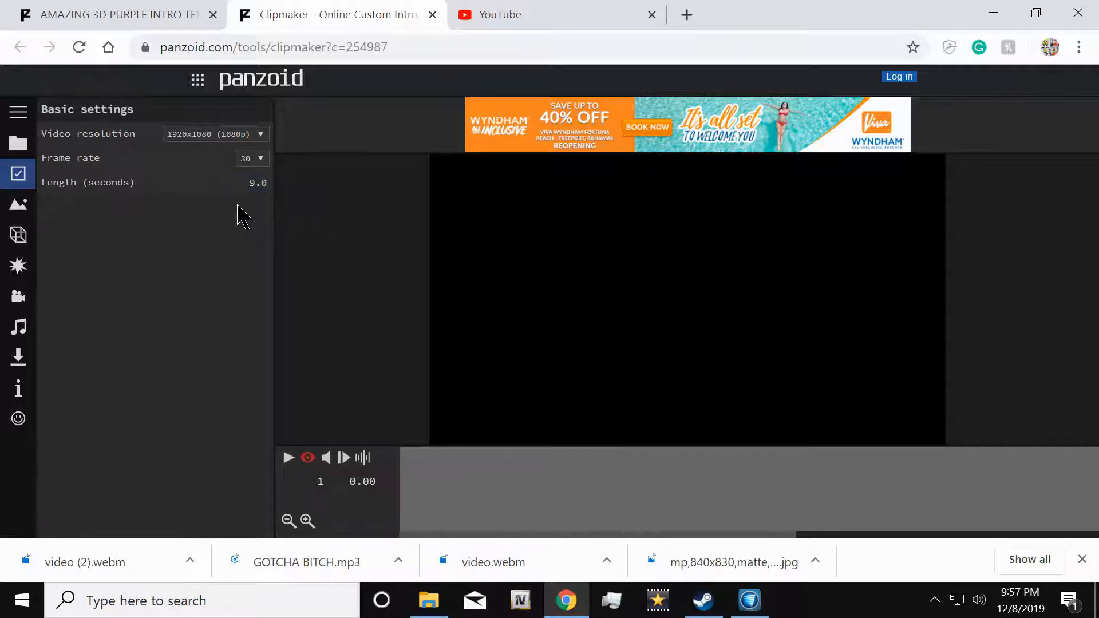
Step: Review the video resolution and frame rate choices, keeping 1920x1080 (1080p) and 30 frames per second
{"action": "left_click", "coordinate": [250, 133]}
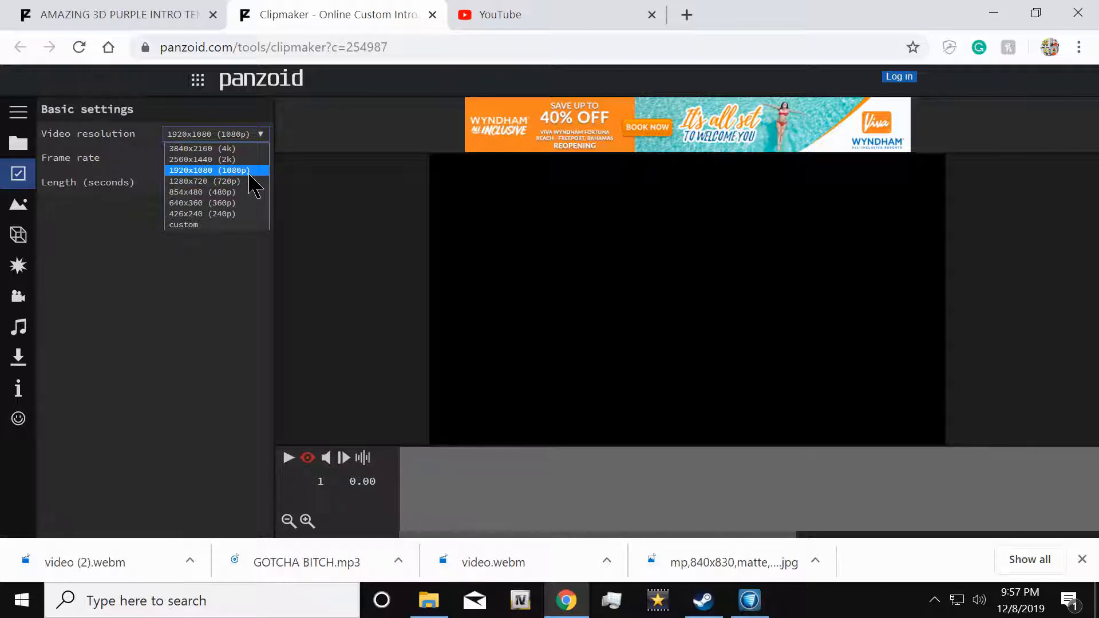
{"action": "left_click", "coordinate": [241, 172]}
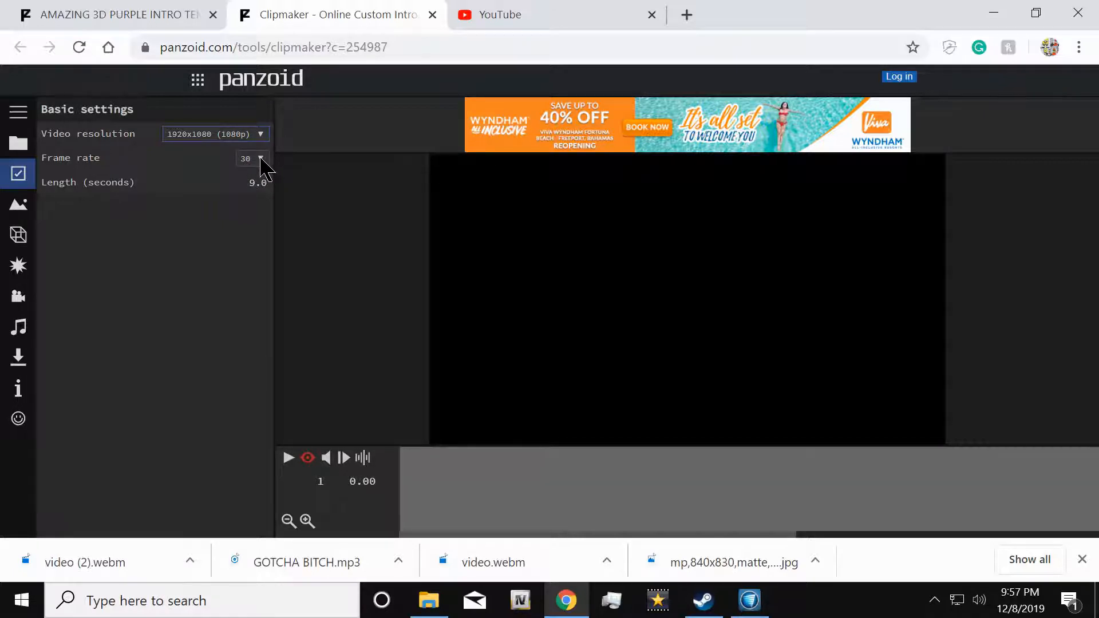
{"action": "left_click", "coordinate": [261, 160]}
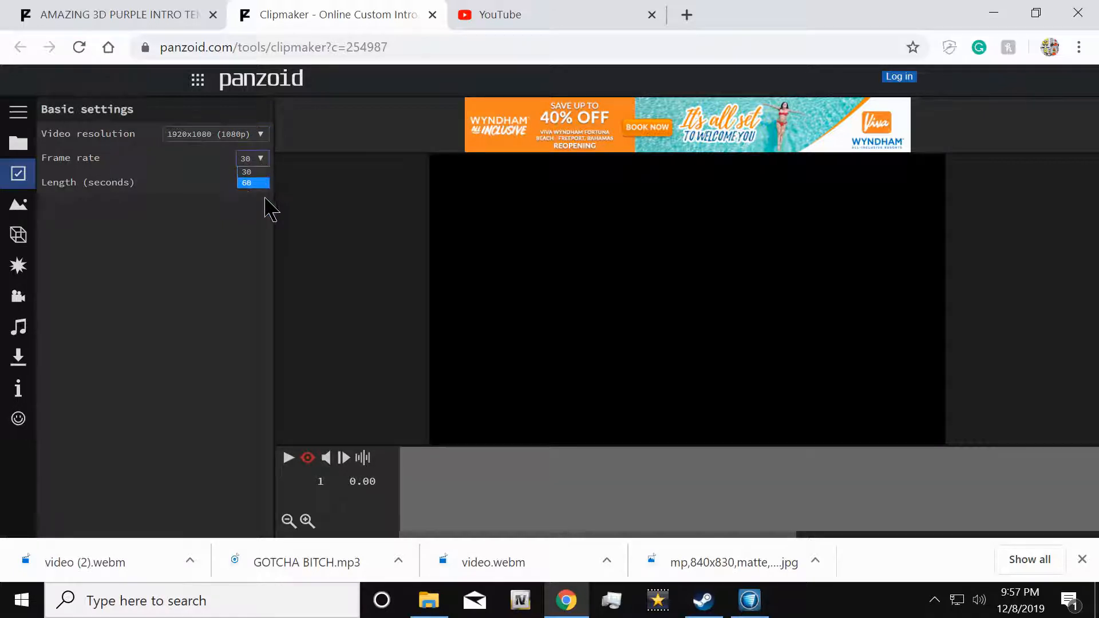
{"action": "left_click", "coordinate": [257, 163]}
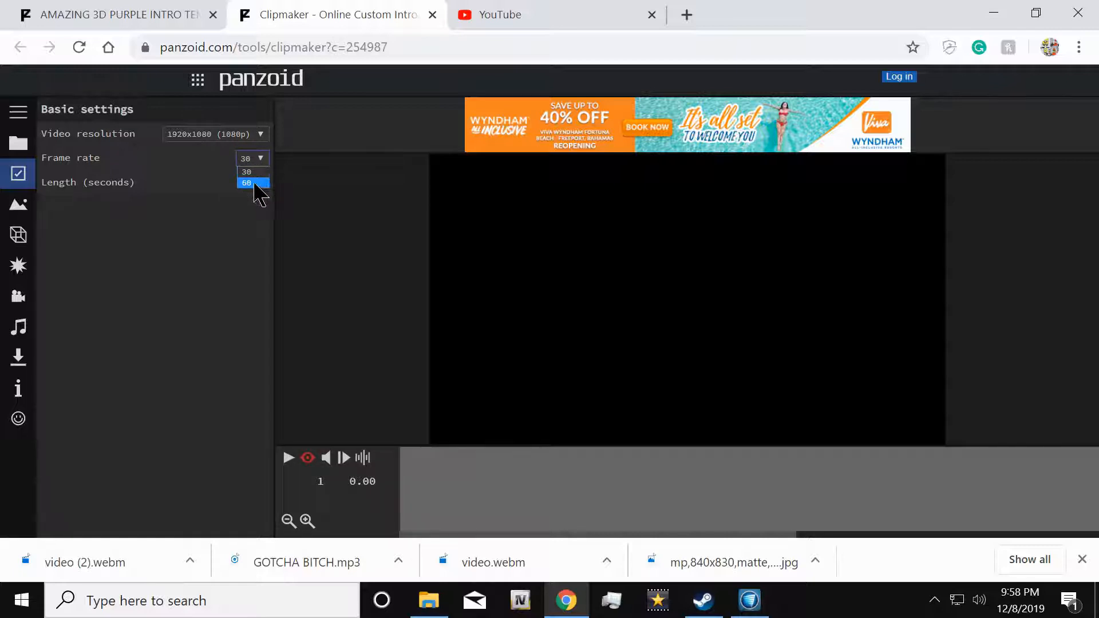
{"action": "left_click", "coordinate": [254, 180]}
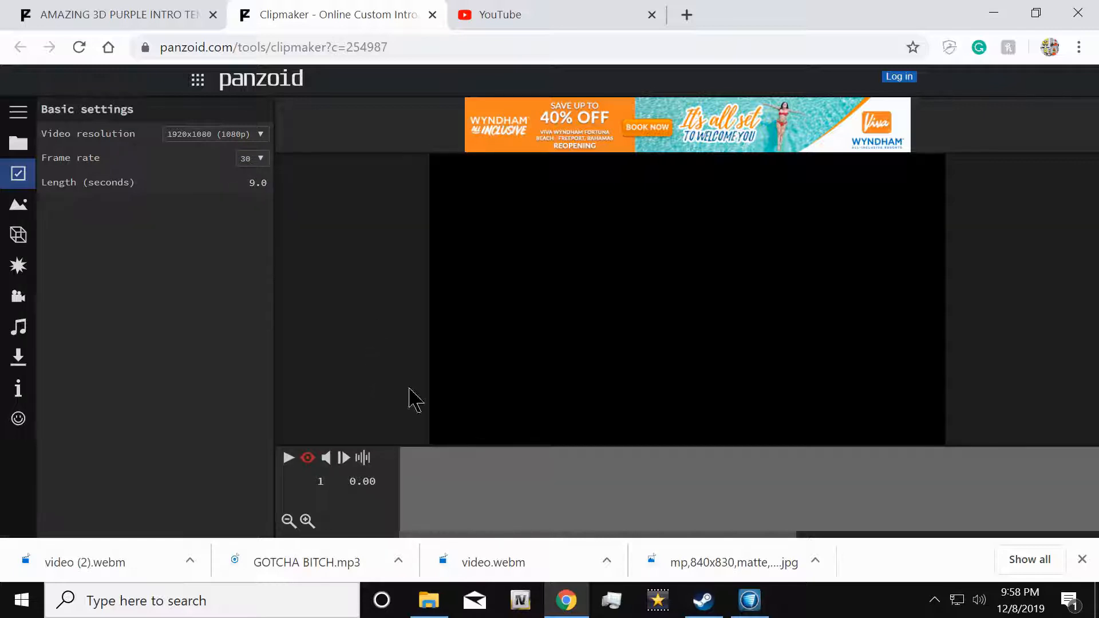
Step: Play the intro from its start, set the video length to 6 seconds, and return the playhead to the beginning
{"action": "left_click_drag", "start_coordinate": [470, 481], "coordinate": [385, 478]}
{"action": "left_click_drag", "start_coordinate": [426, 477], "coordinate": [396, 479]}
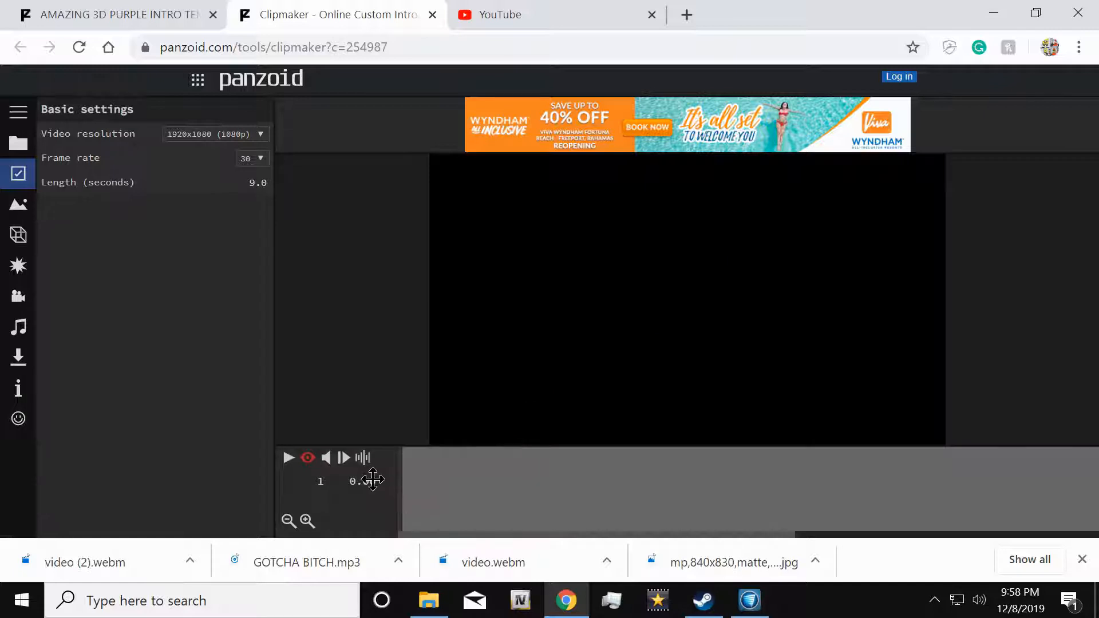
{"action": "left_click", "coordinate": [288, 464]}
{"action": "left_click", "coordinate": [289, 458]}
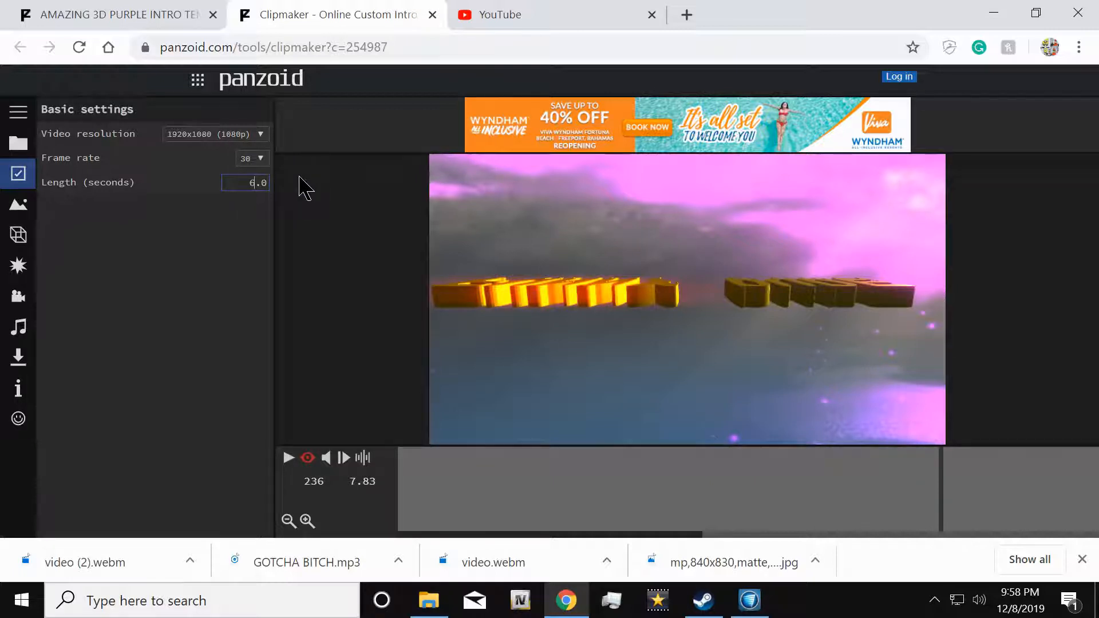
{"action": "left_click", "coordinate": [310, 281]}
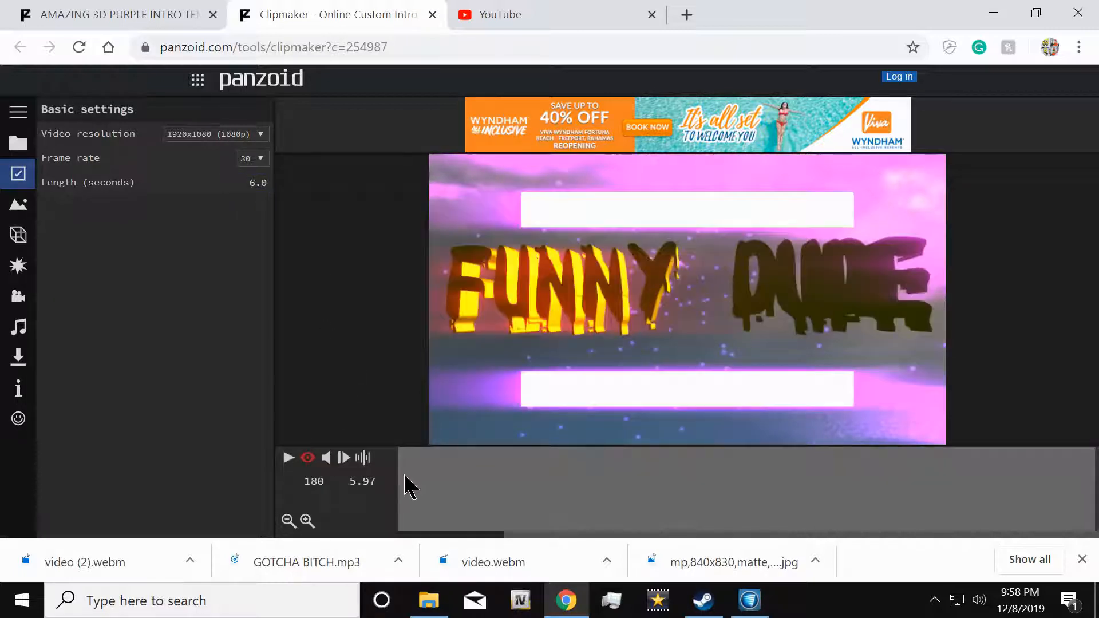
{"action": "left_click_drag", "start_coordinate": [406, 477], "coordinate": [368, 477]}
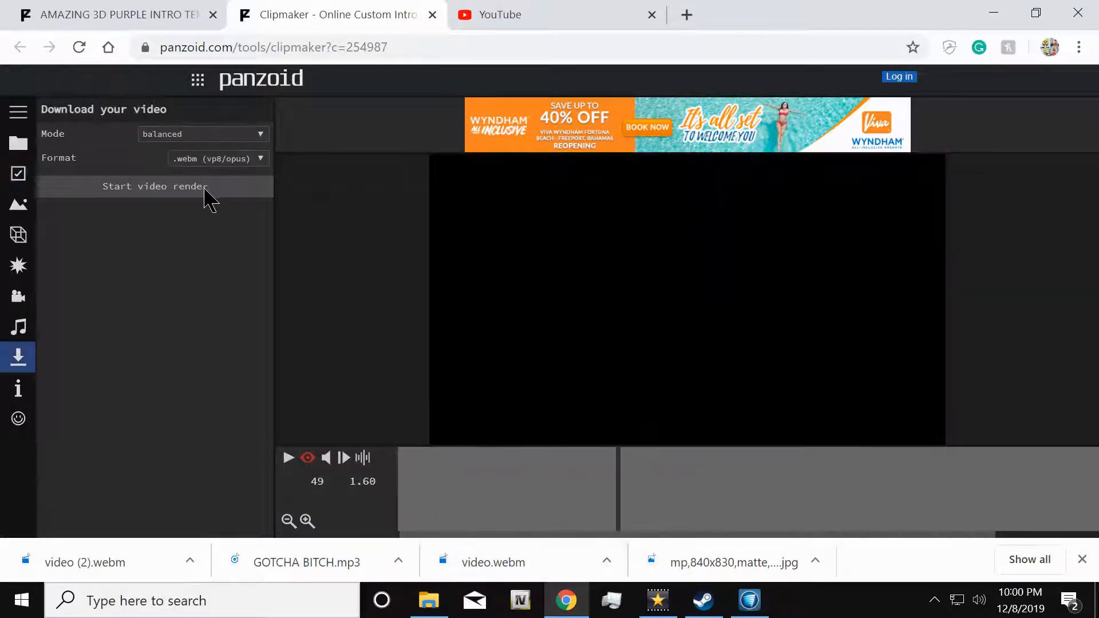
Step: Render the intro in balanced mode as .webm, download the finished video, and close the download page
{"action": "left_click", "coordinate": [209, 197]}
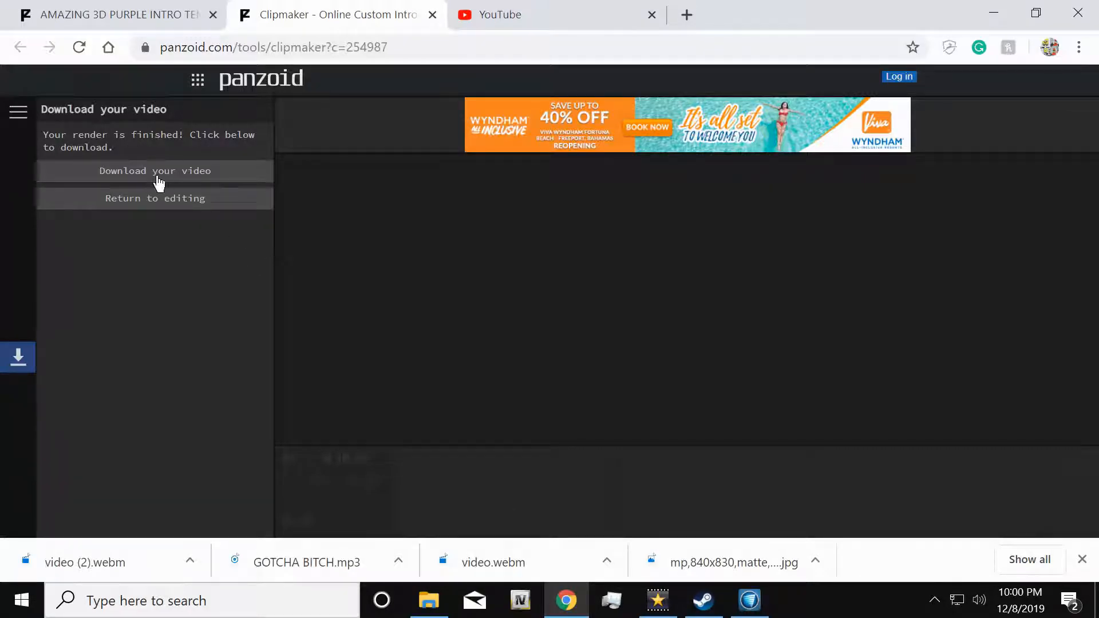
{"action": "left_click", "coordinate": [156, 175]}
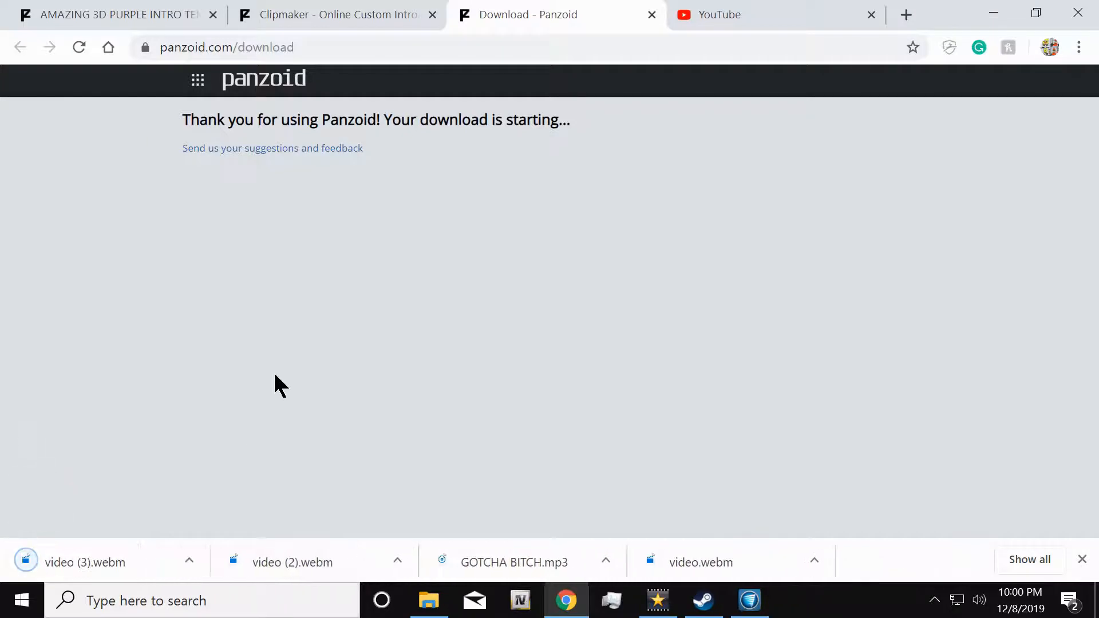
{"action": "left_click", "coordinate": [656, 17]}
Step: Switch to File Explorer and add video (3) from the Downloads folder to the VideoPad timeline
{"action": "left_click", "coordinate": [439, 611]}
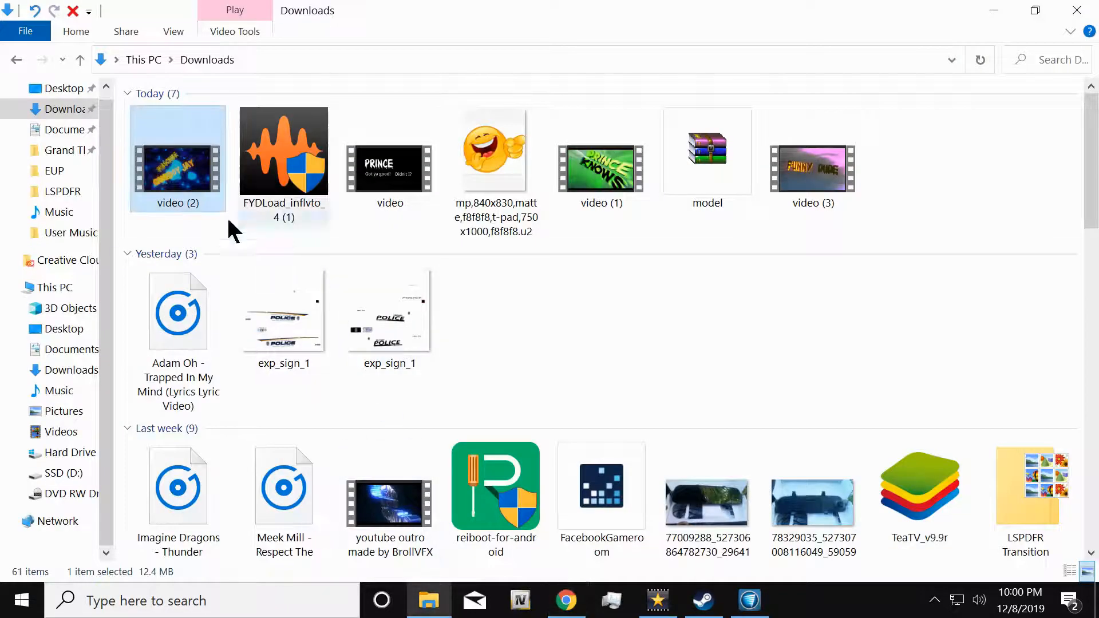
{"action": "left_click", "coordinate": [842, 192]}
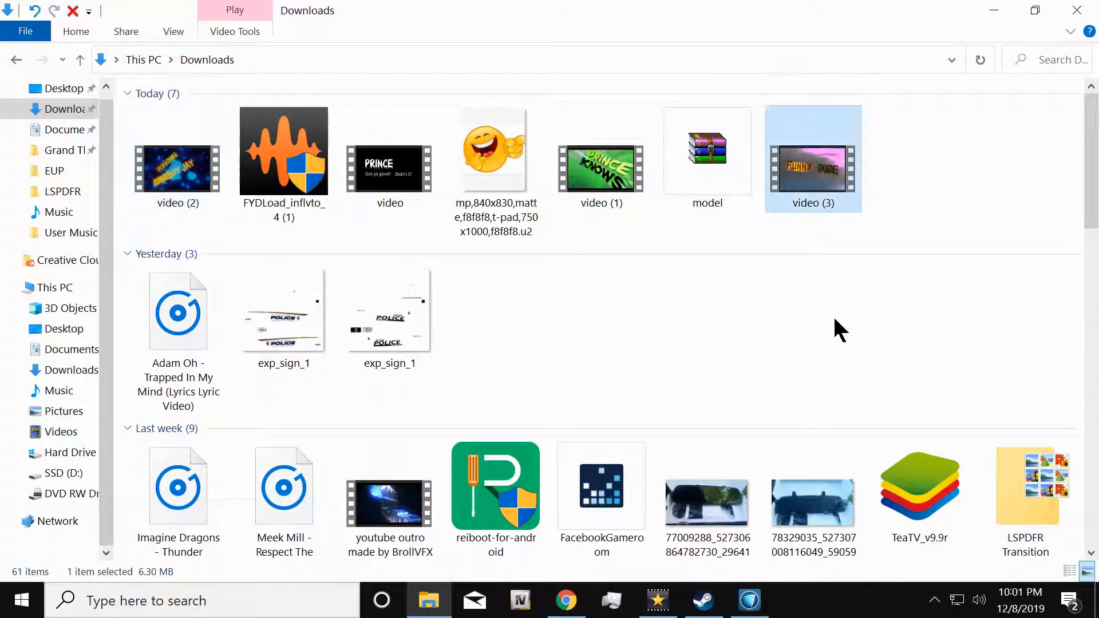
{"action": "left_click_drag", "start_coordinate": [837, 184], "coordinate": [215, 373]}
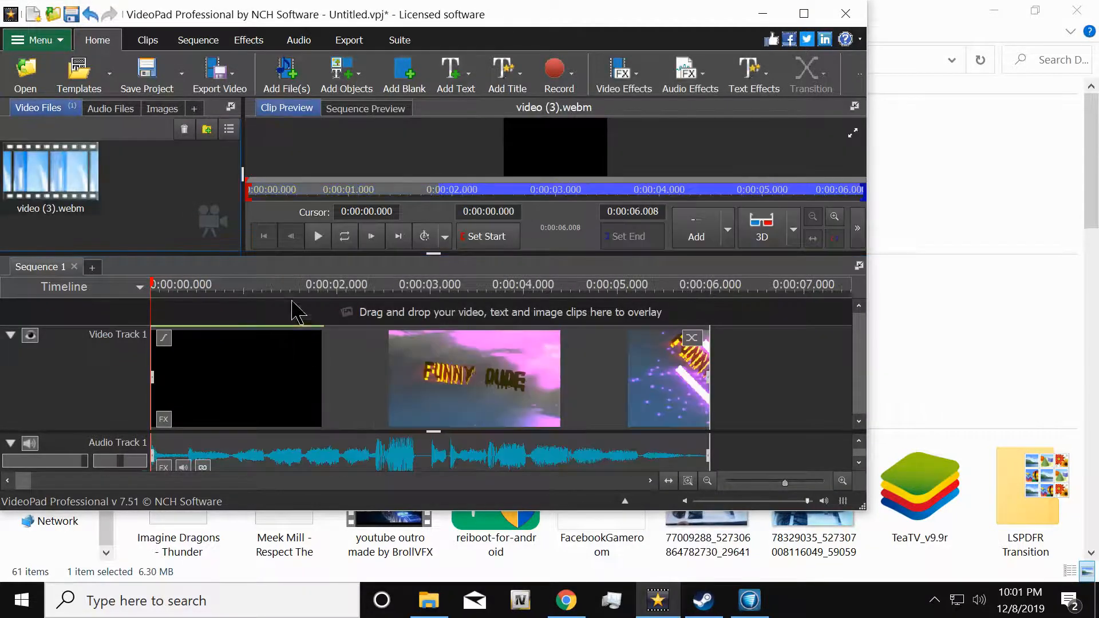
Step: Play the video (3).webm clip in the VideoPad clip preview and pause it
{"action": "left_click", "coordinate": [319, 236]}
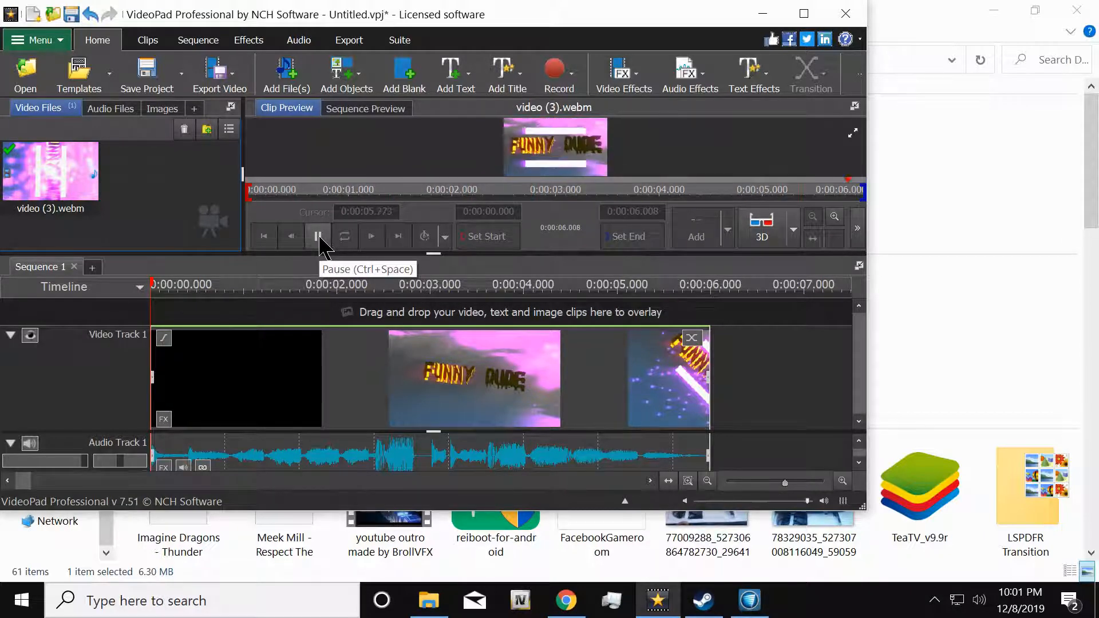
{"action": "left_click", "coordinate": [319, 236]}
{"action": "left_click", "coordinate": [320, 237]}
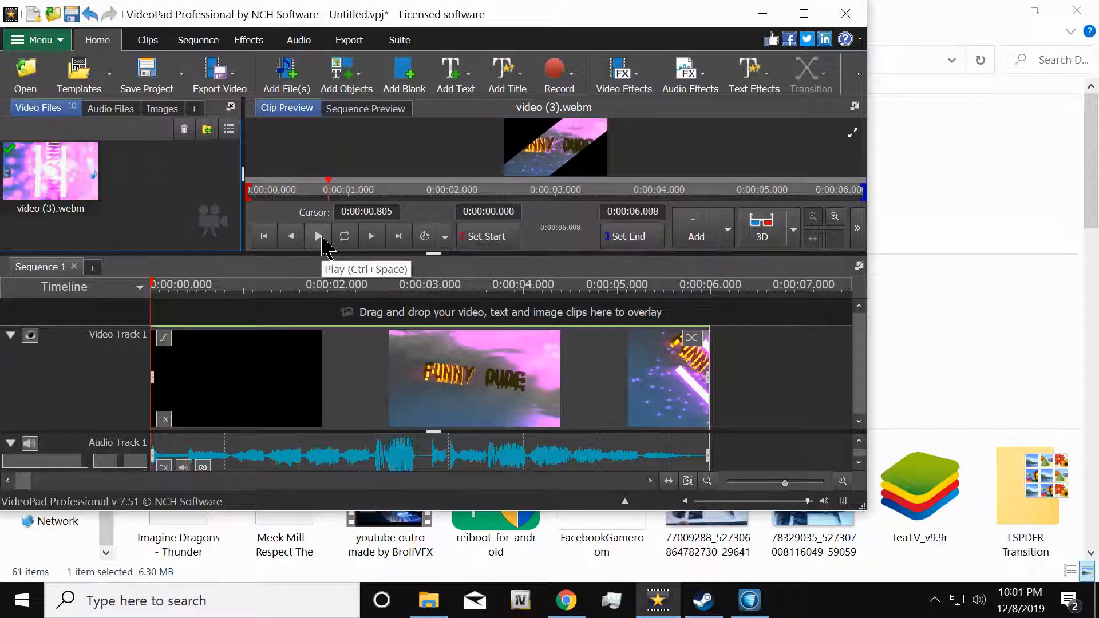
Step: Scrub through the video (3).webm clip on the sequence timeline to check it from its start to its end
{"action": "left_click_drag", "start_coordinate": [213, 313], "coordinate": [320, 298]}
{"action": "left_click", "coordinate": [247, 307]}
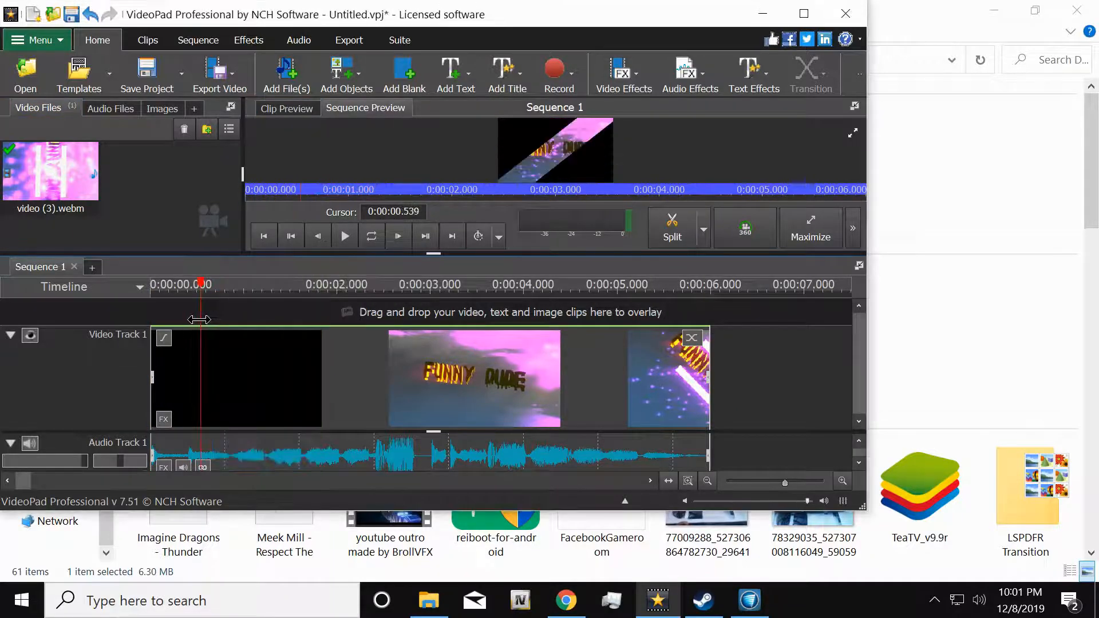
{"action": "left_click", "coordinate": [711, 284]}
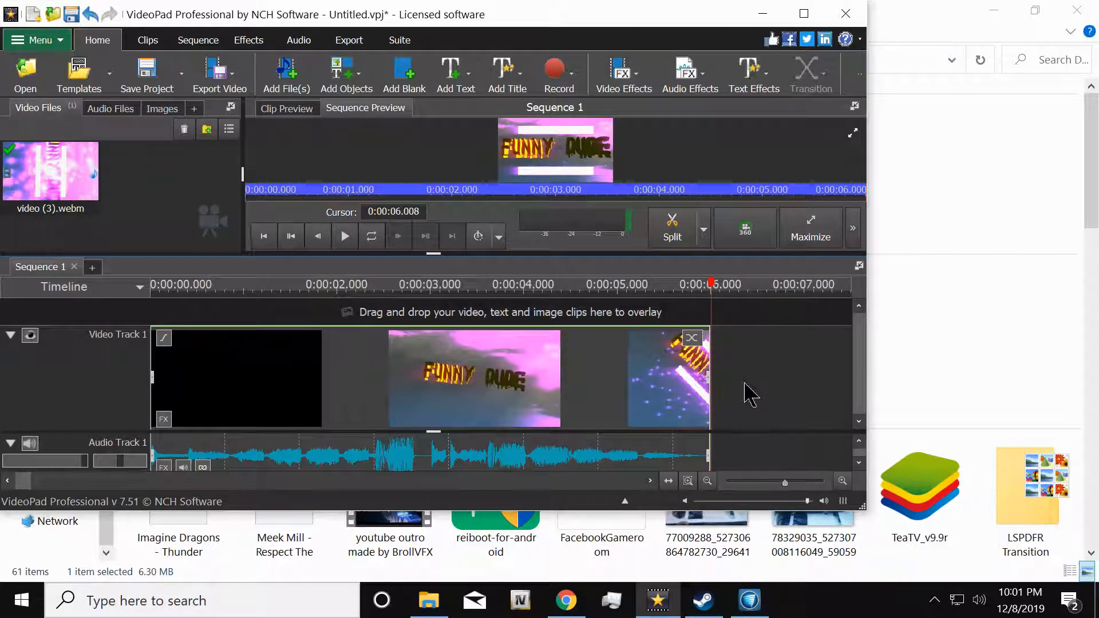
{"action": "scroll", "coordinate": [744, 395], "scroll_direction": "down", "scroll_amount": 2}
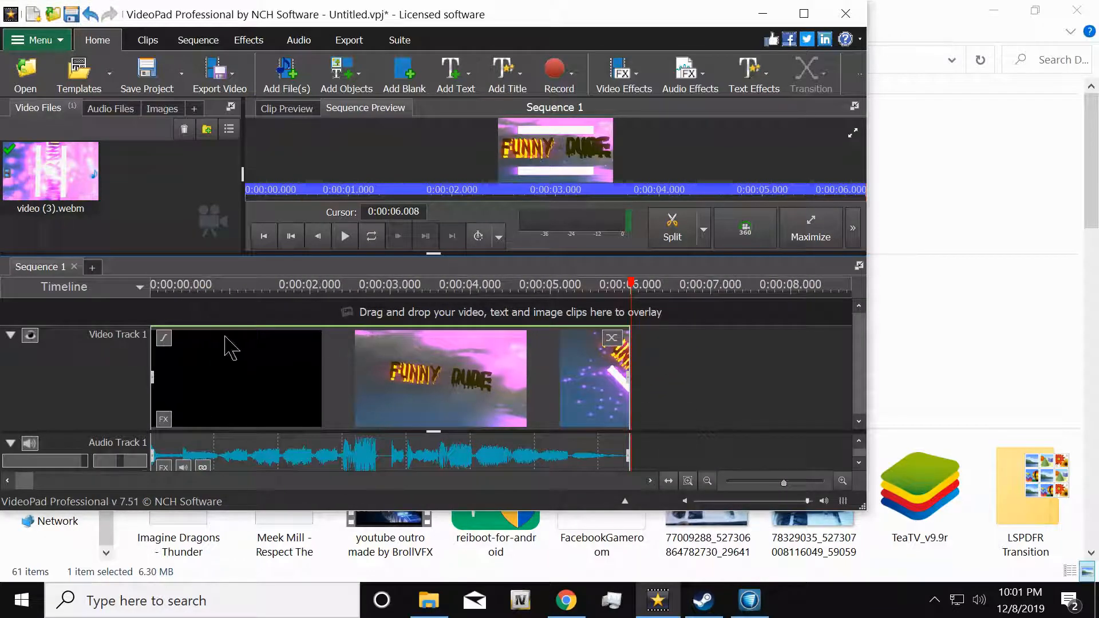
{"action": "left_click_drag", "start_coordinate": [238, 318], "coordinate": [138, 329]}
{"action": "left_click", "coordinate": [330, 292]}
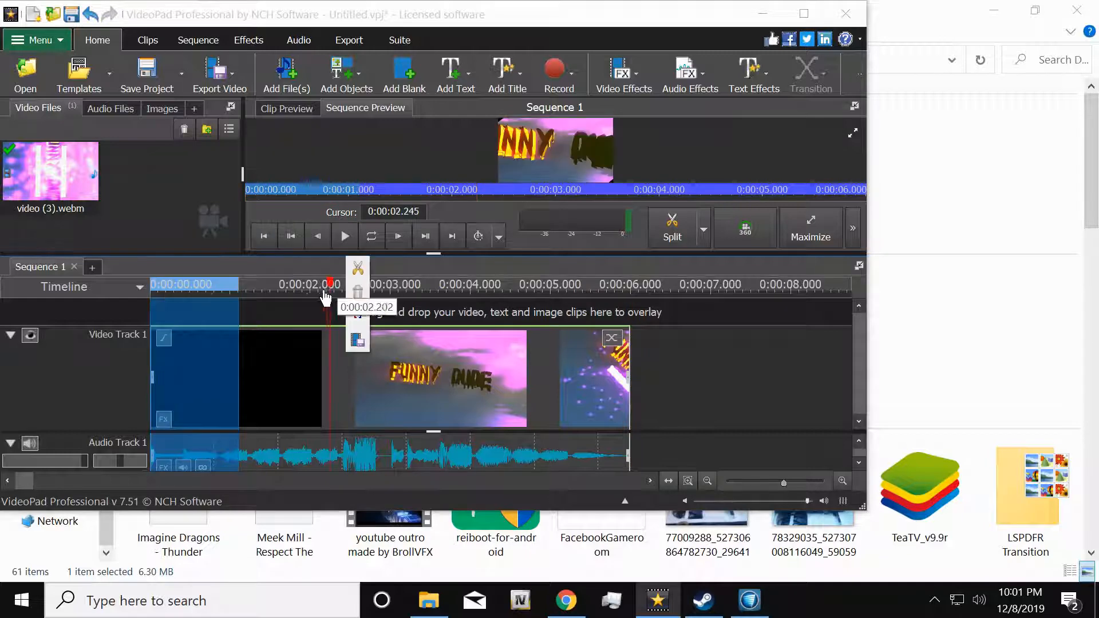
Step: Return the playhead to the start of the sequence, play it in the sequence preview, and pause it
{"action": "left_click", "coordinate": [264, 239]}
{"action": "scroll", "coordinate": [508, 382], "scroll_direction": "up", "scroll_amount": 4}
{"action": "scroll", "coordinate": [530, 380], "scroll_direction": "down", "scroll_amount": 4}
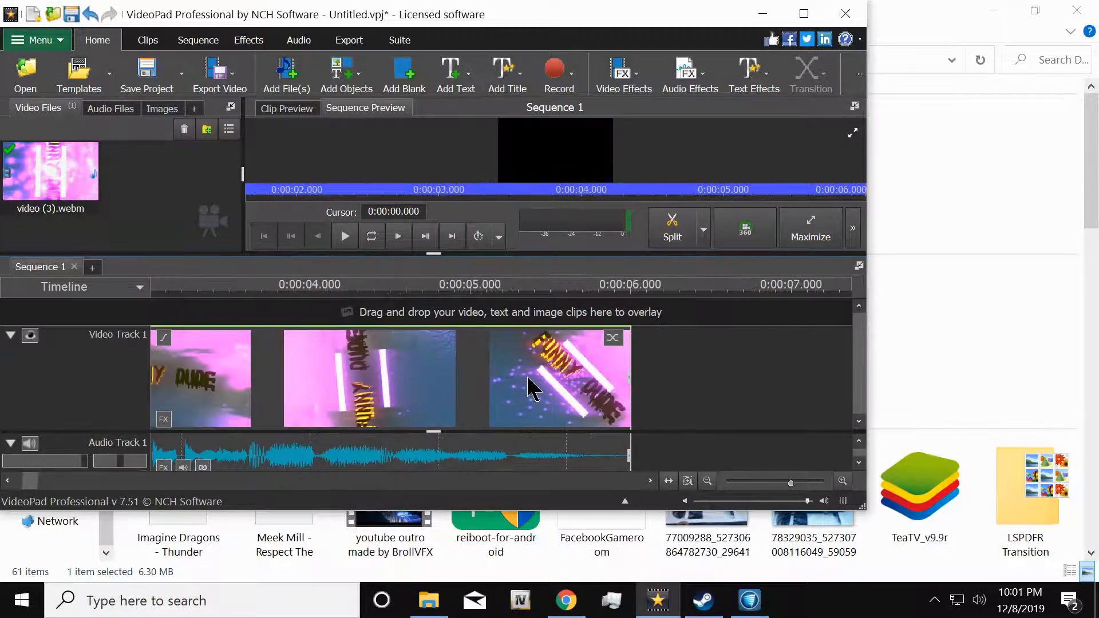
{"action": "scroll", "coordinate": [539, 380], "scroll_direction": "down", "scroll_amount": 1}
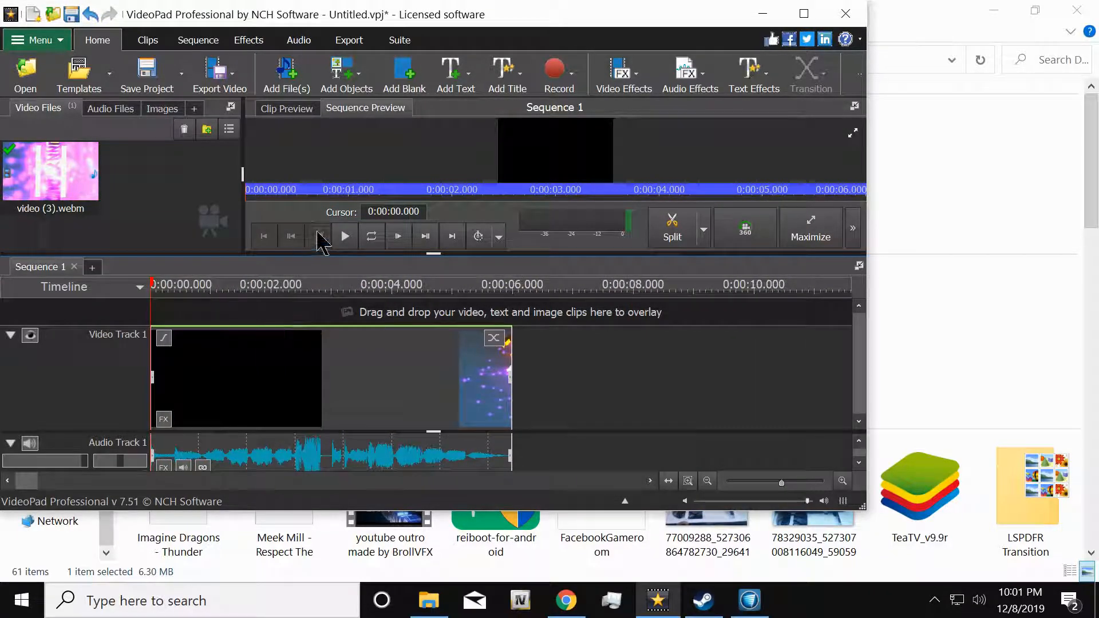
{"action": "left_click", "coordinate": [344, 236]}
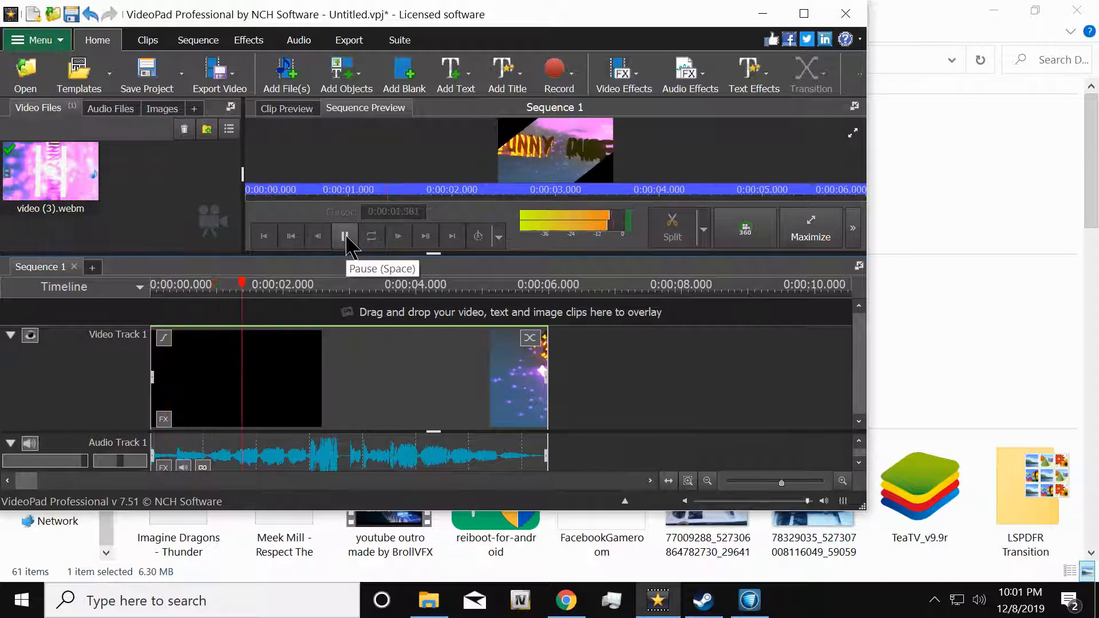
{"action": "left_click", "coordinate": [346, 237]}
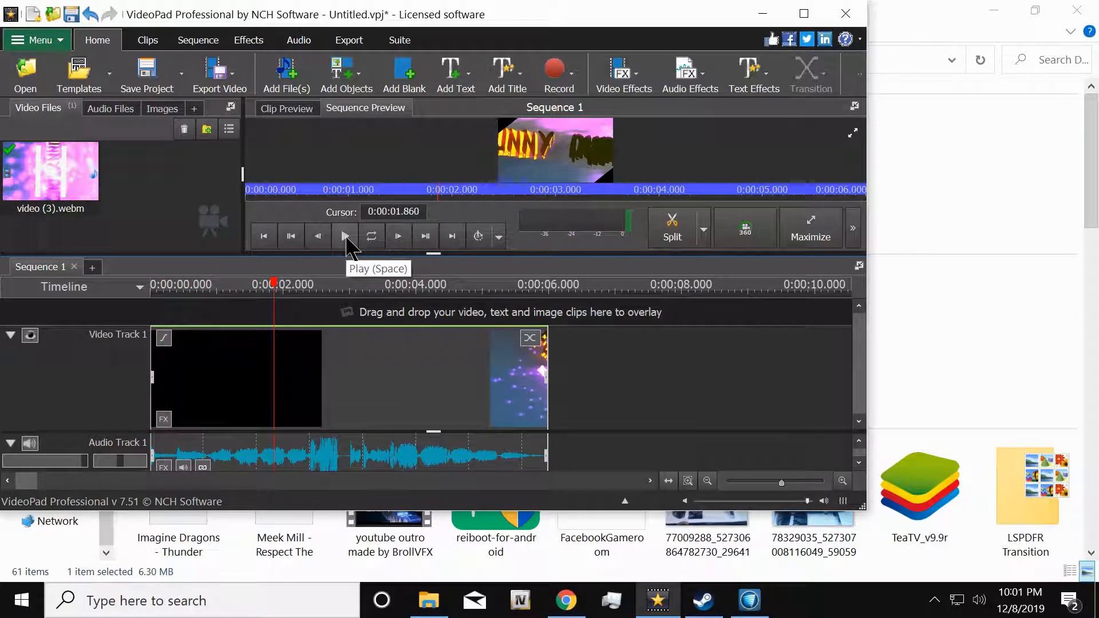
Step: Start saving the project to the Videos folder and set the file type to .mp4
{"action": "left_click", "coordinate": [142, 41]}
{"action": "left_click", "coordinate": [97, 40]}
{"action": "left_click", "coordinate": [148, 75]}
{"action": "left_click", "coordinate": [219, 127]}
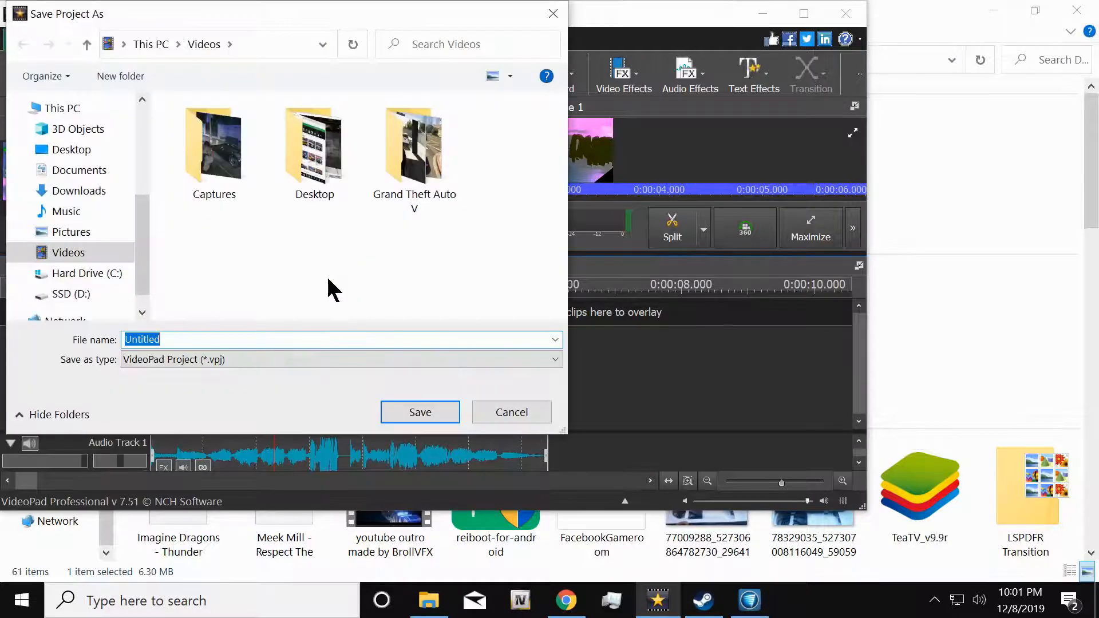
{"action": "left_click", "coordinate": [274, 360]}
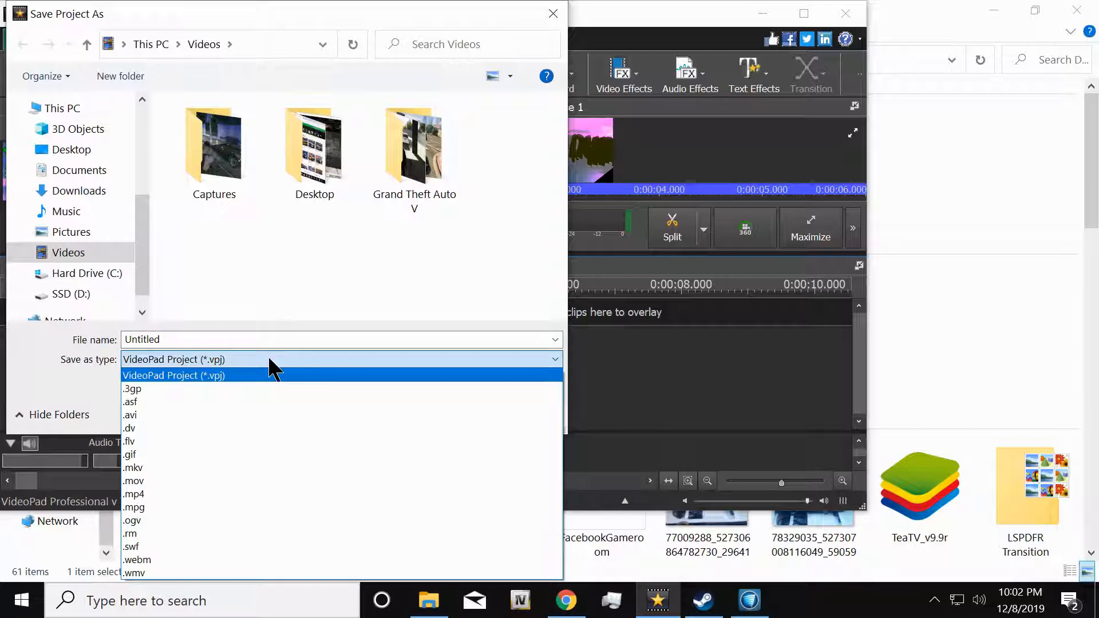
{"action": "left_click", "coordinate": [195, 495]}
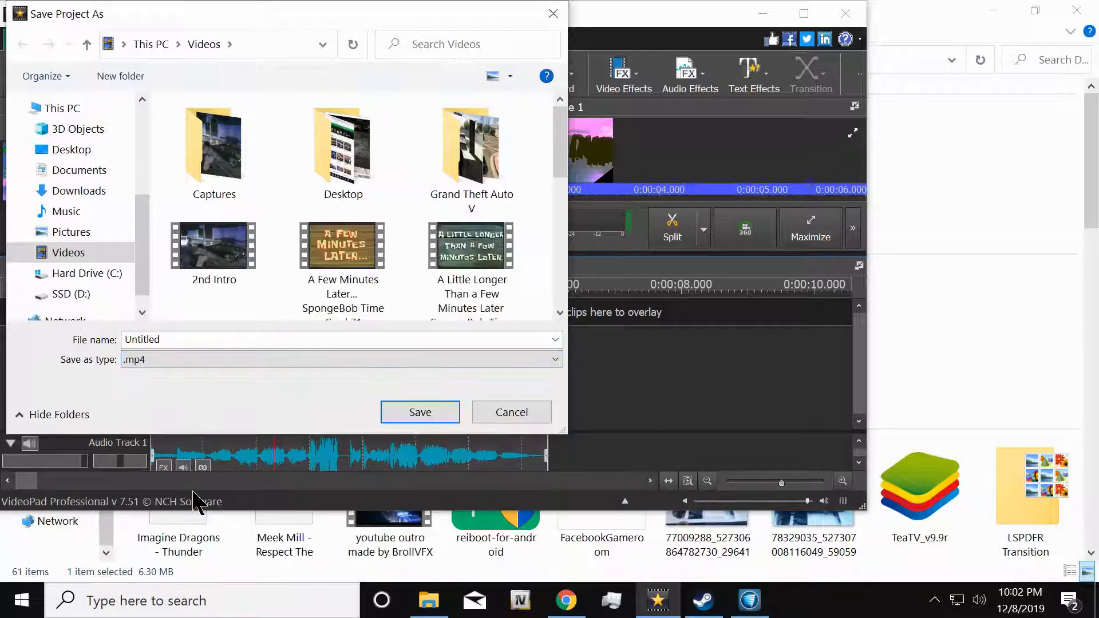
{"action": "scroll", "coordinate": [277, 278], "scroll_direction": "down", "scroll_amount": 5}
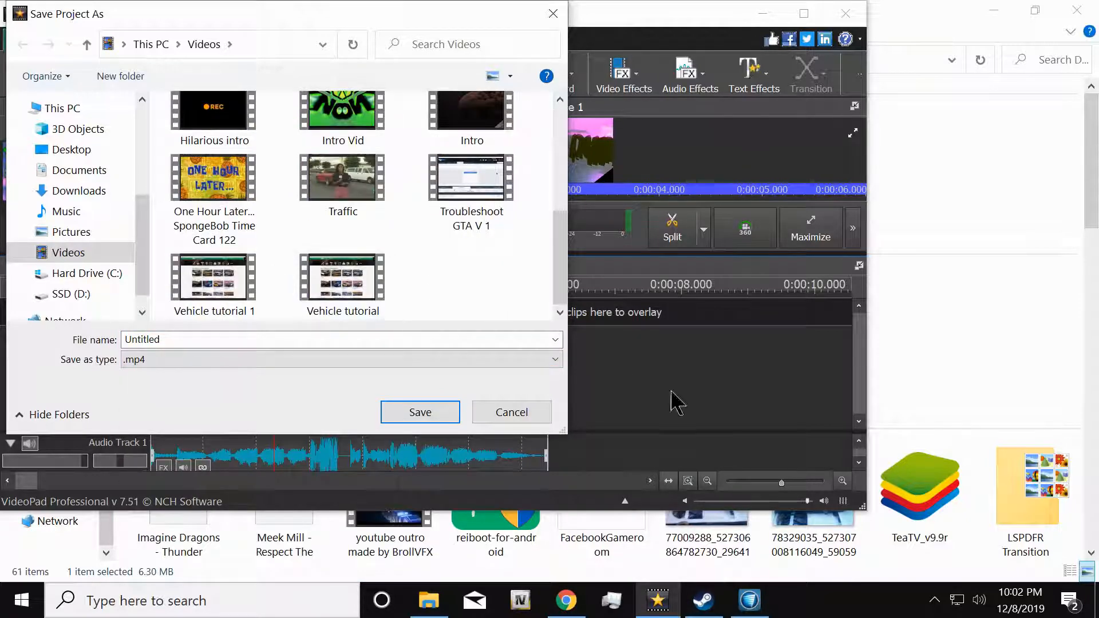
{"action": "scroll", "coordinate": [473, 312], "scroll_direction": "up", "scroll_amount": 5}
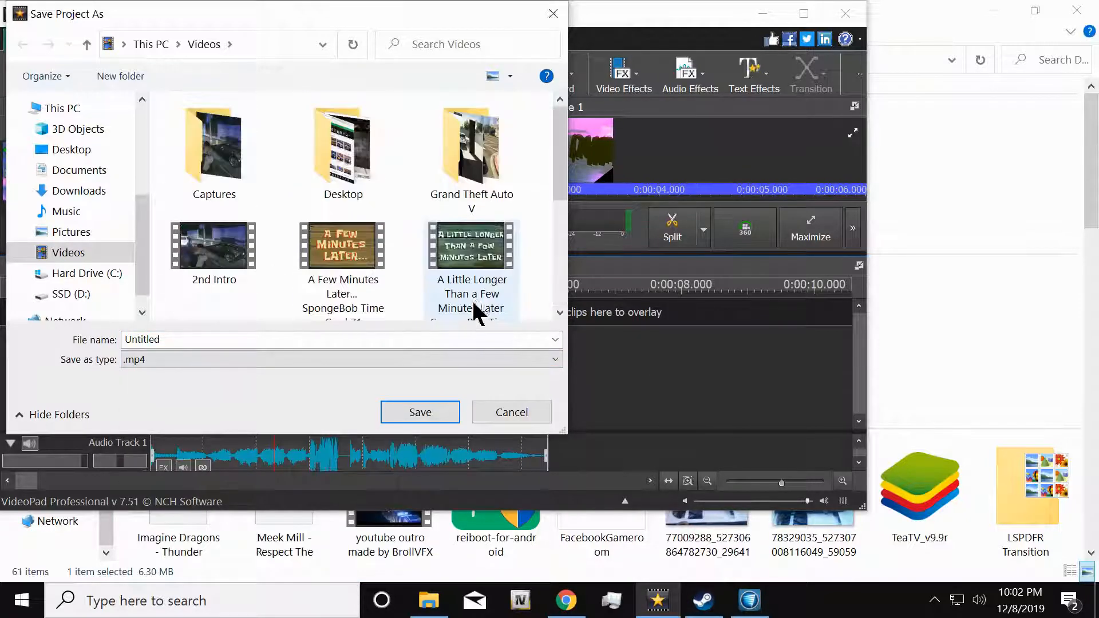
Step: Name the file "Funny dude" and save it to proceed to the export settings
{"action": "left_click", "coordinate": [316, 341]}
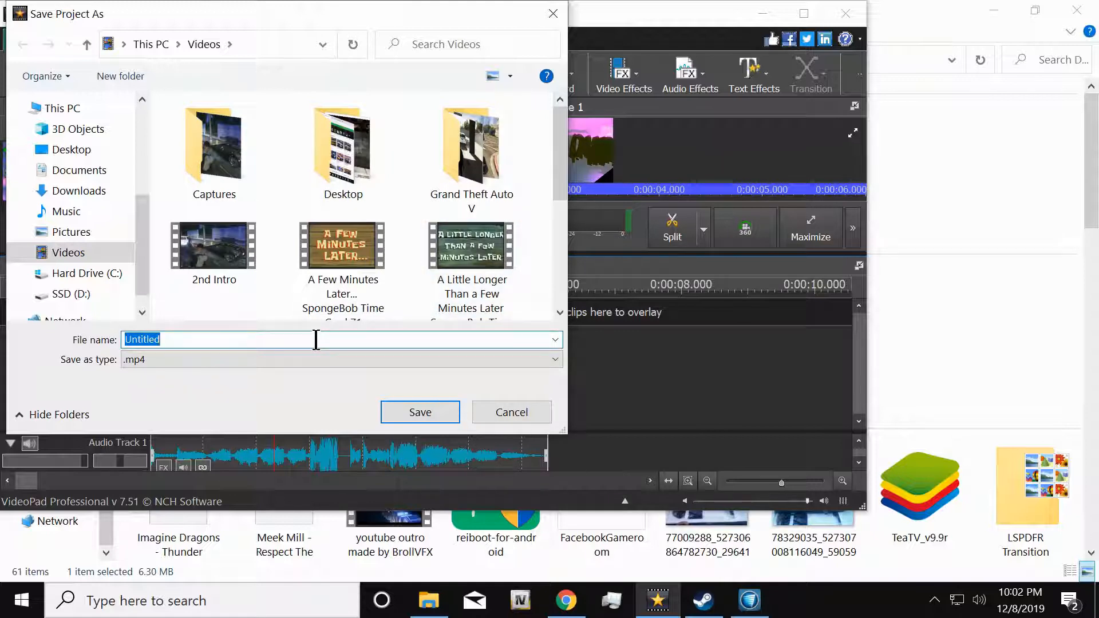
{"action": "type", "text": "Funny"}
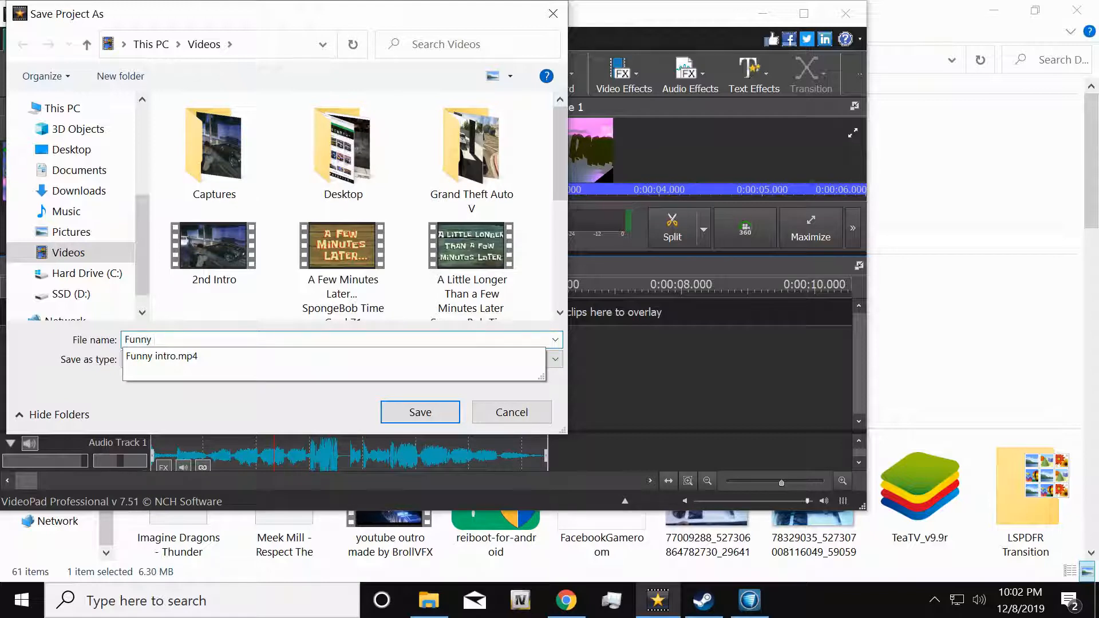
{"action": "type", "text": " dude"}
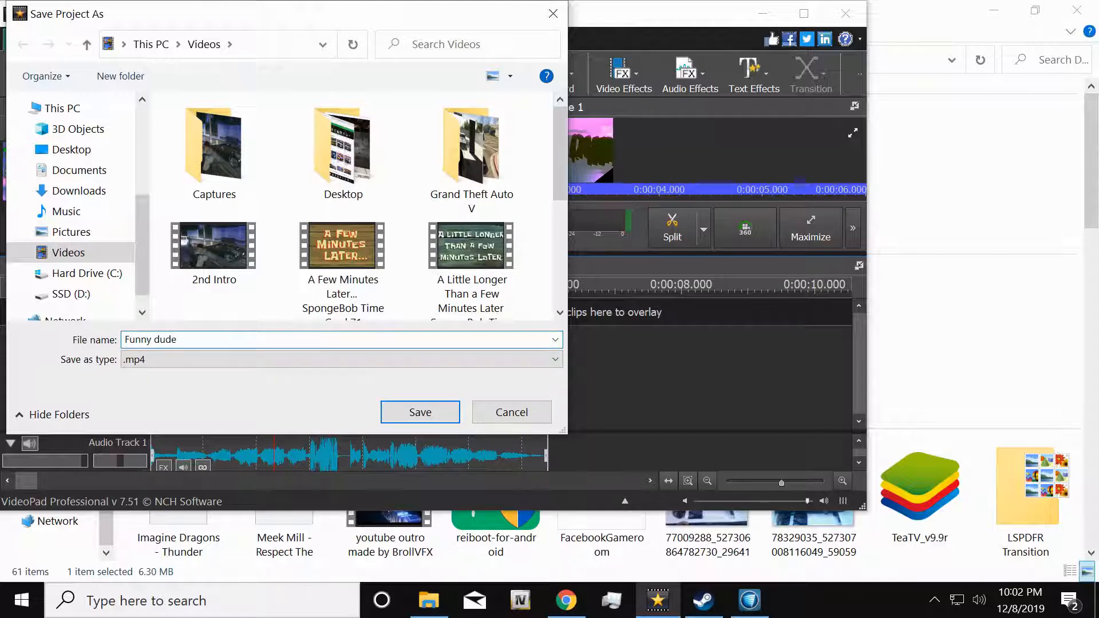
{"action": "left_click", "coordinate": [421, 413]}
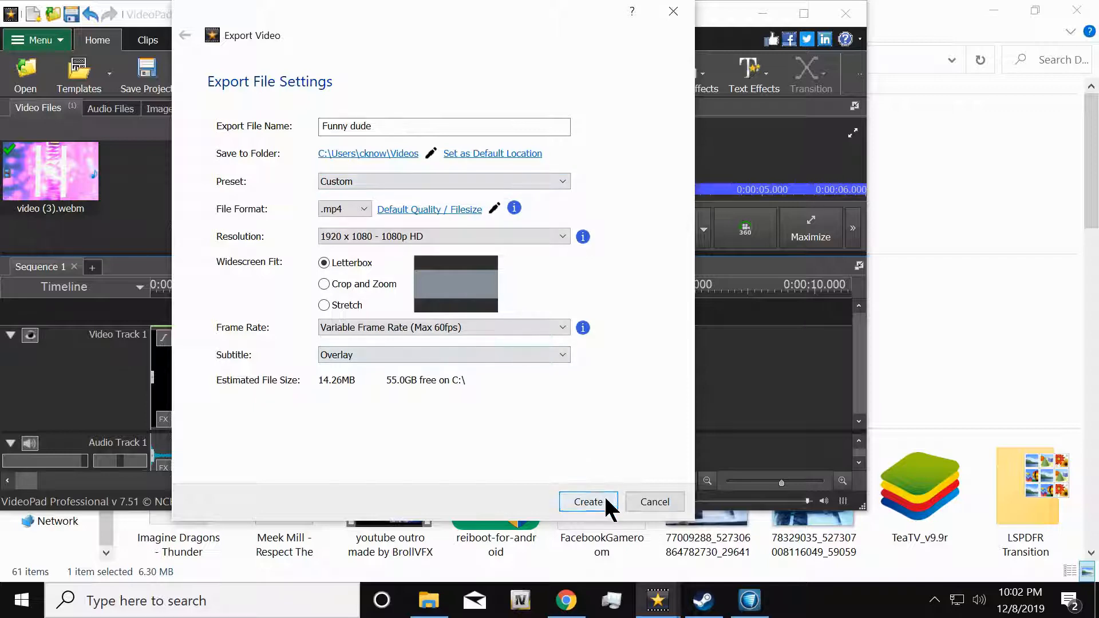
Step: Check the preset and frame rate options, create the .mp4 export with the existing settings, and close the export queue
{"action": "left_click", "coordinate": [487, 181]}
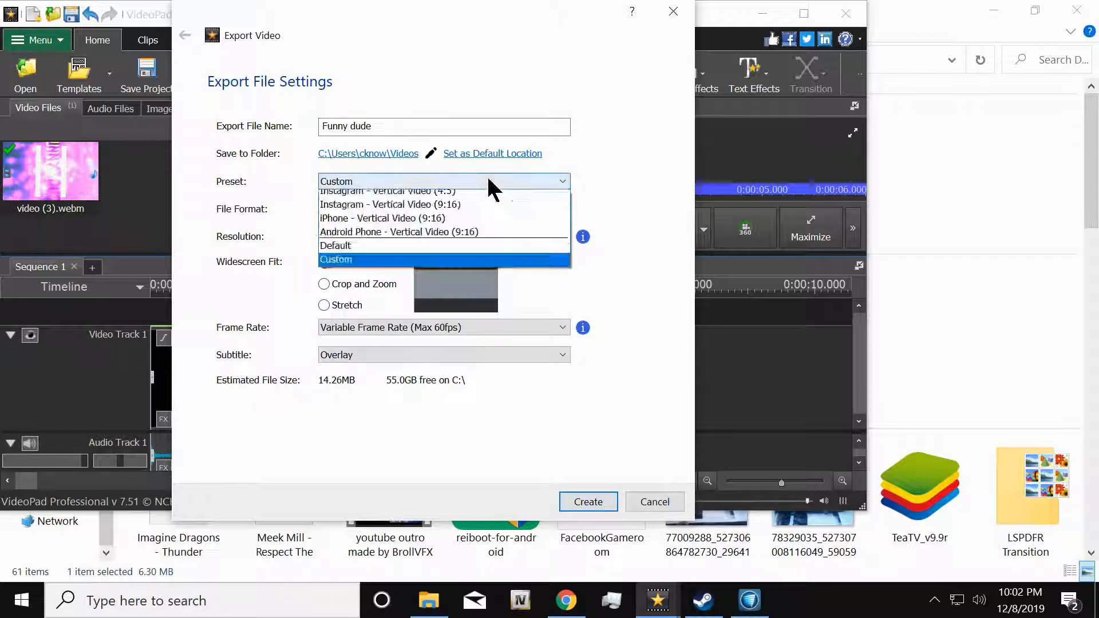
{"action": "left_click", "coordinate": [667, 429]}
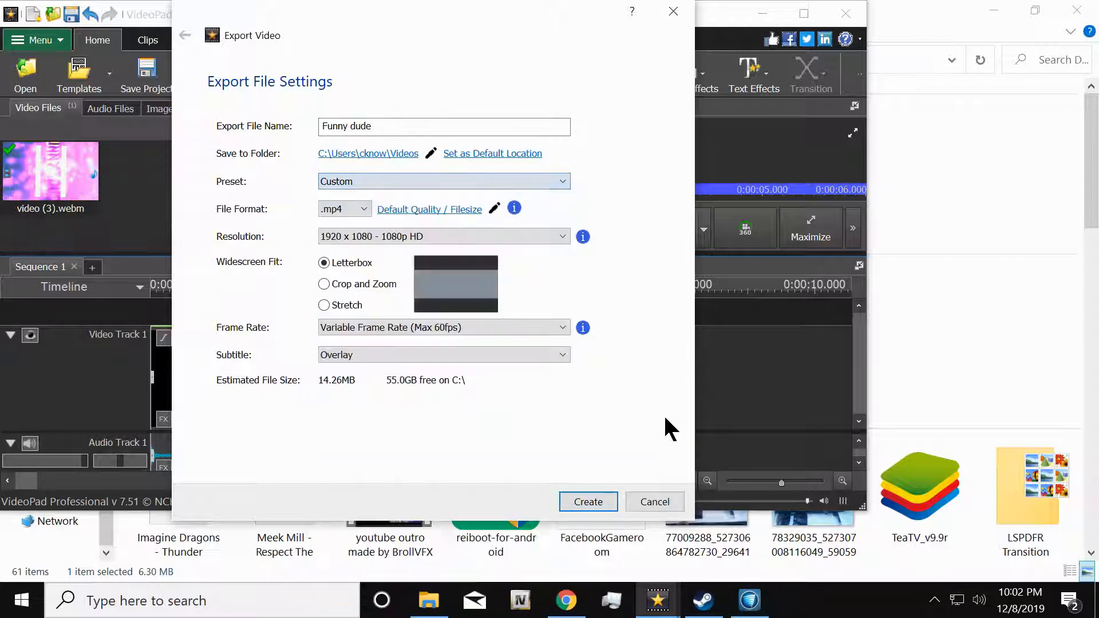
{"action": "left_click", "coordinate": [520, 327]}
{"action": "left_click", "coordinate": [520, 327]}
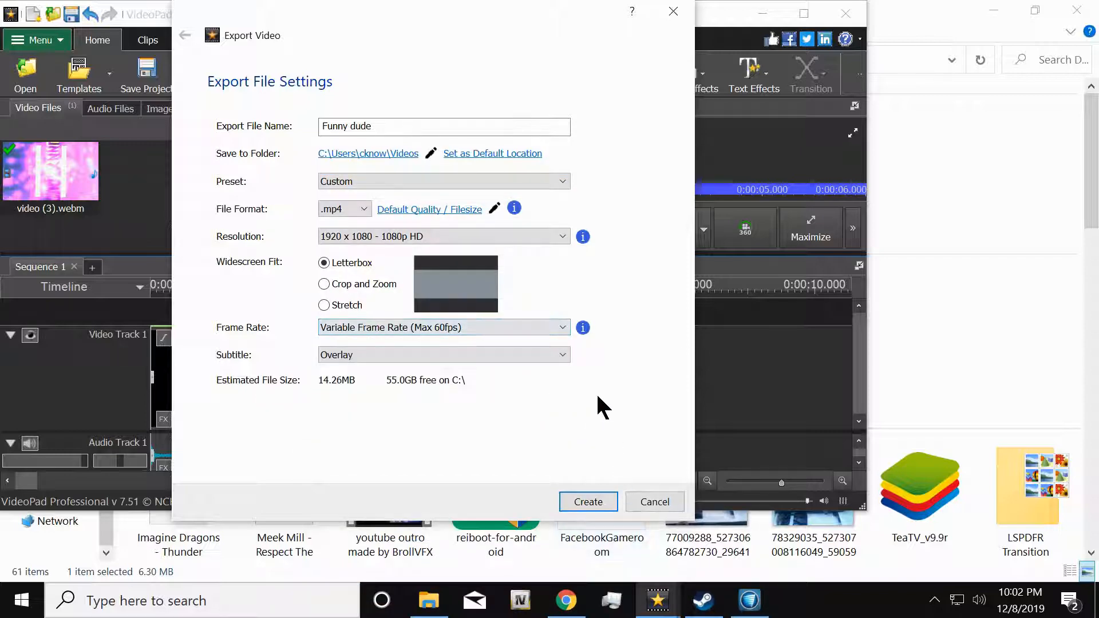
{"action": "left_click", "coordinate": [589, 502]}
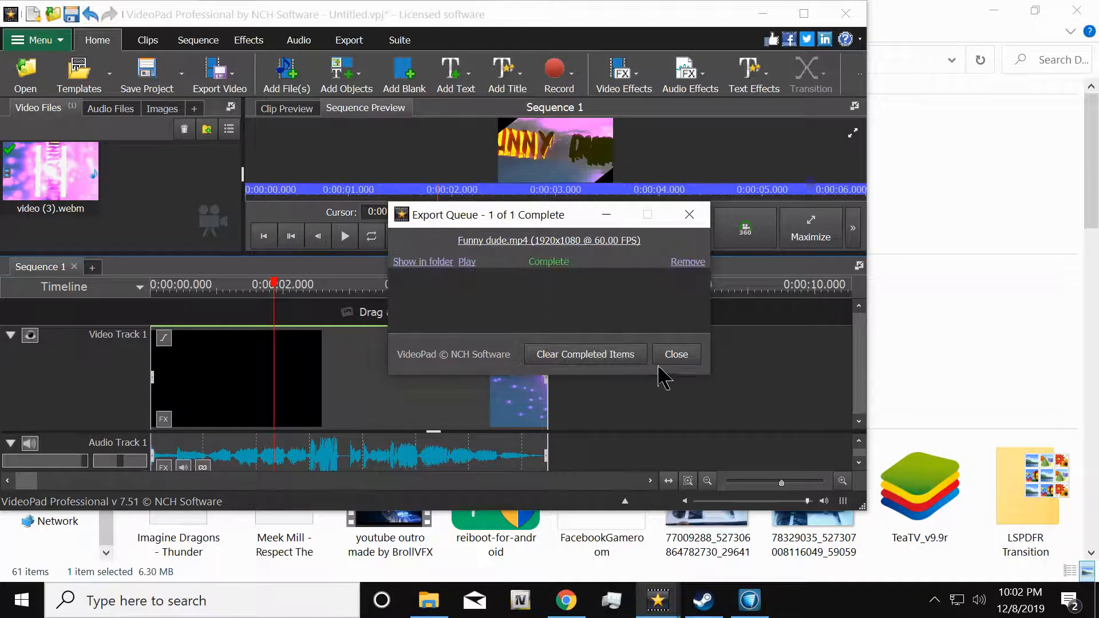
{"action": "left_click", "coordinate": [677, 355]}
Step: Switch to File Explorer and open the Funny dude video from the Videos folder
{"action": "left_click", "coordinate": [429, 600]}
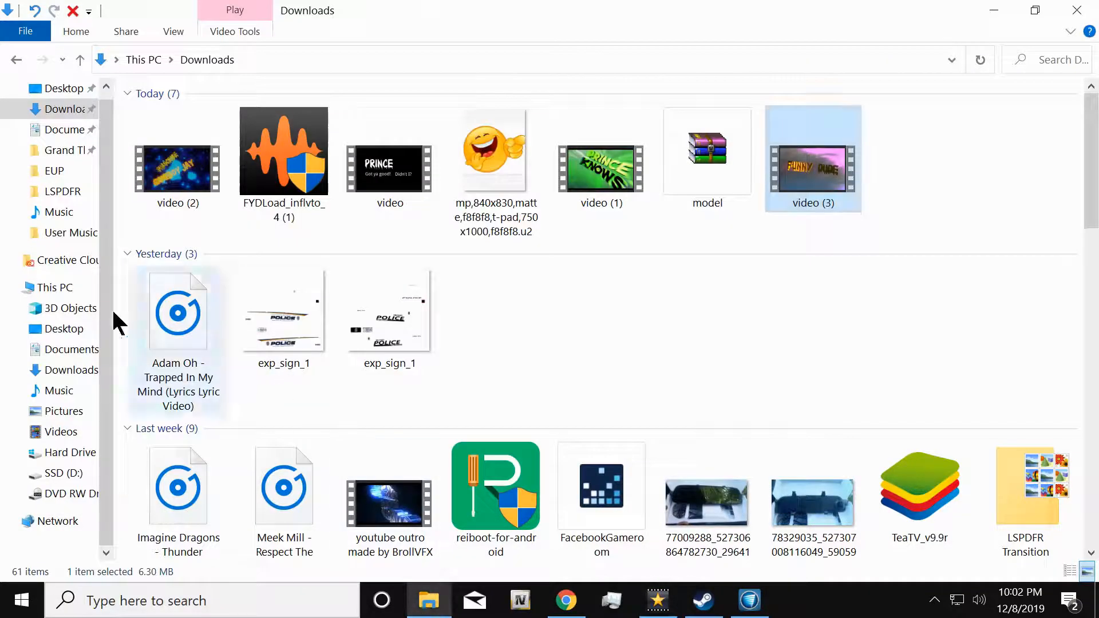
{"action": "left_click", "coordinate": [60, 431]}
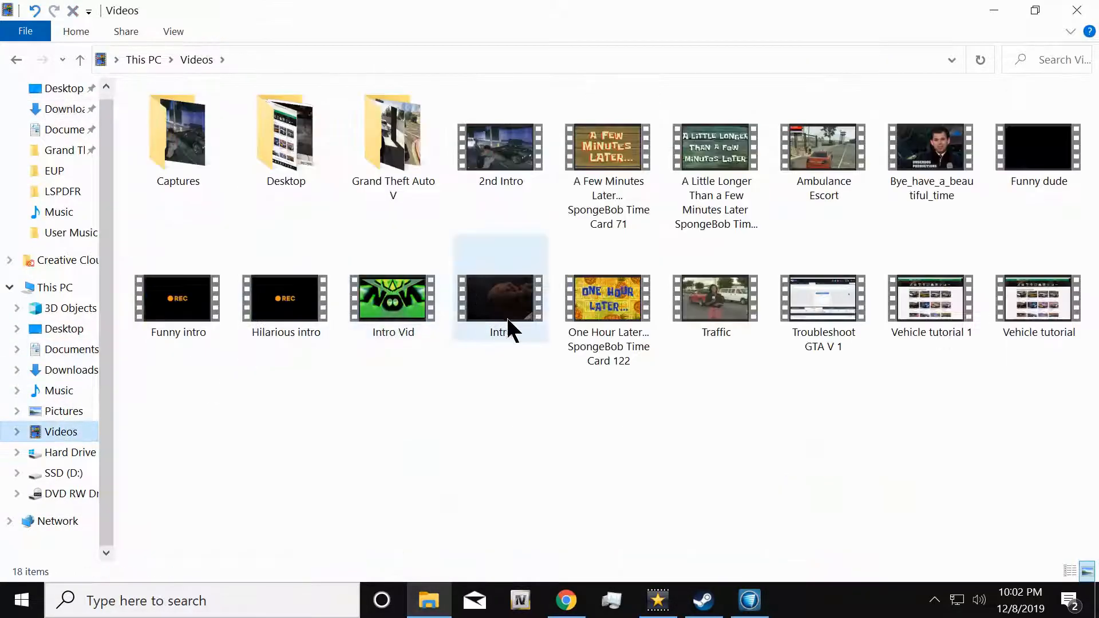
{"action": "left_click", "coordinate": [1061, 164]}
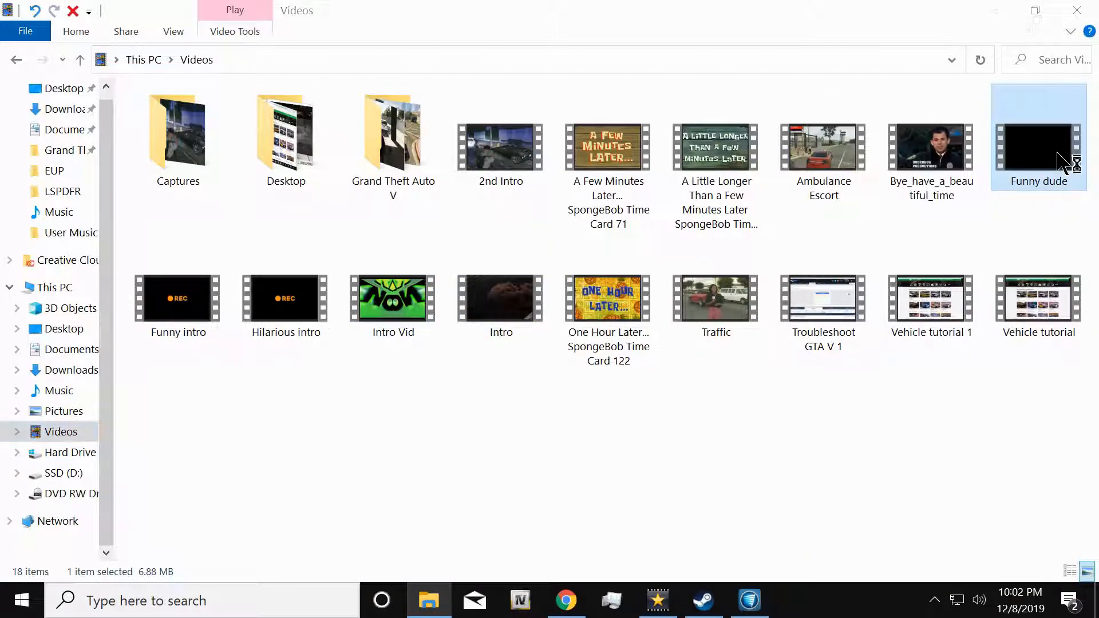